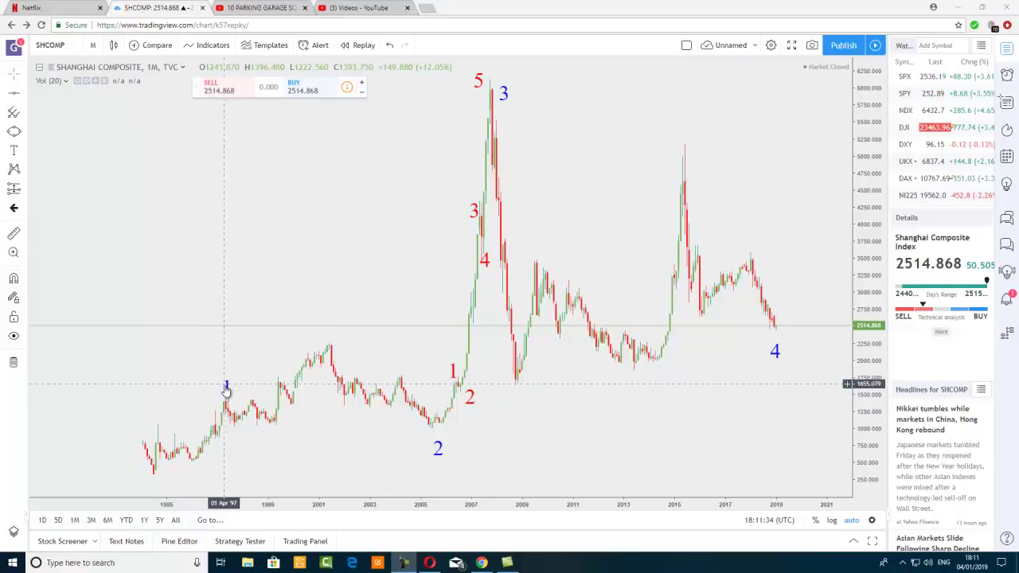
Reposition the blue wave labels: 1 above the 2001 peak, 3 directly above the 2007 peak, and 4 below the 2008 low
{"action": "left_click_drag", "start_coordinate": [226, 388], "coordinate": [330, 334]}
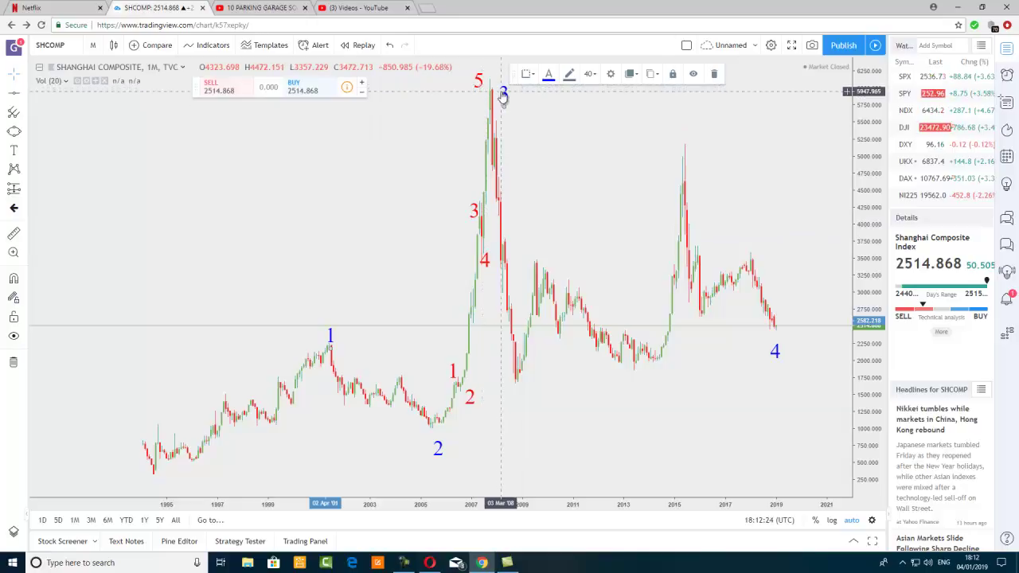
{"action": "left_click_drag", "start_coordinate": [503, 95], "coordinate": [494, 73]}
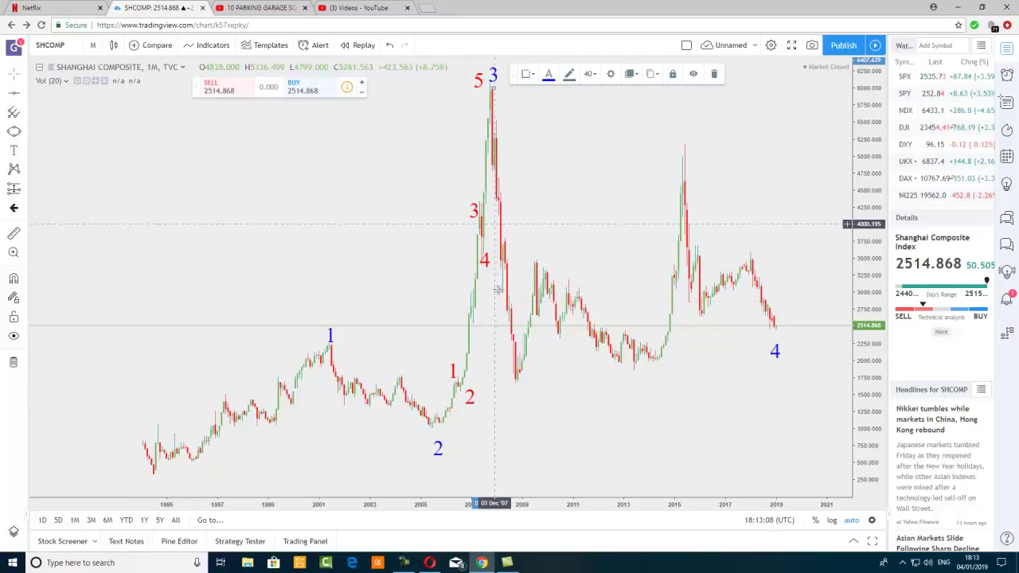
{"action": "left_click_drag", "start_coordinate": [777, 360], "coordinate": [517, 392]}
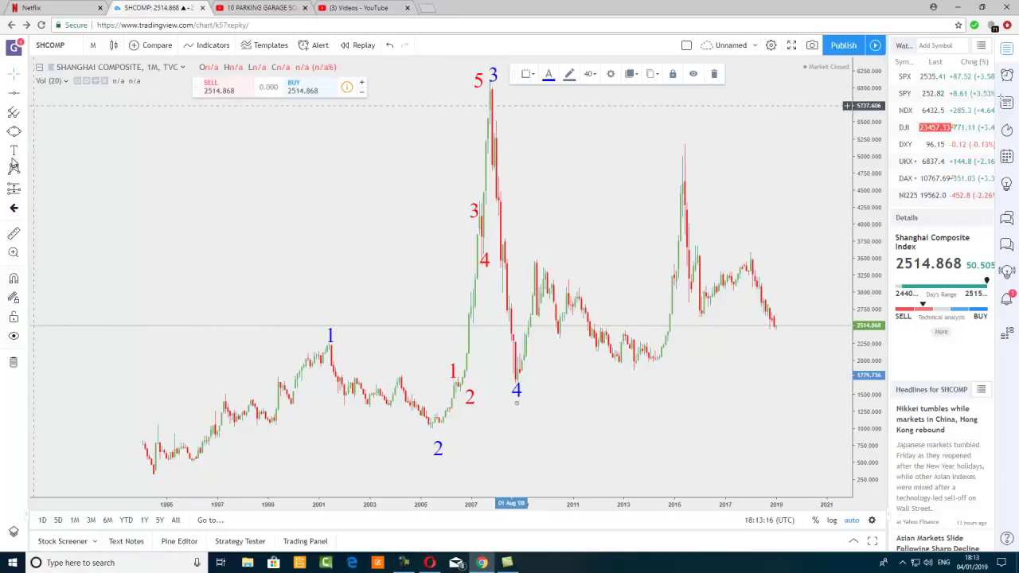
Draw horizontal lines at the 2001 high near 2,230 and just below the 1994 low near 307
{"action": "left_click", "coordinate": [13, 95]}
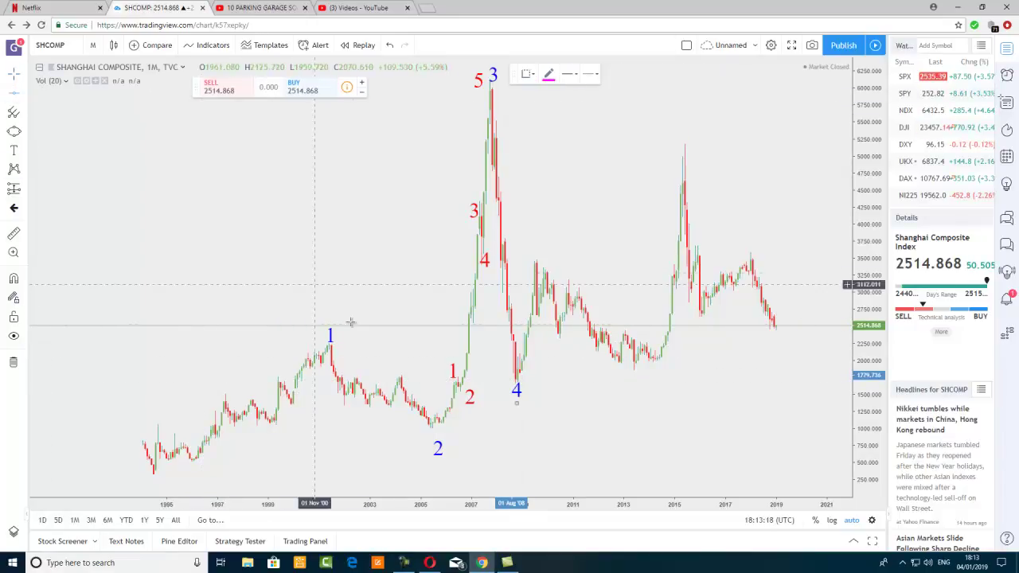
{"action": "left_click", "coordinate": [302, 344]}
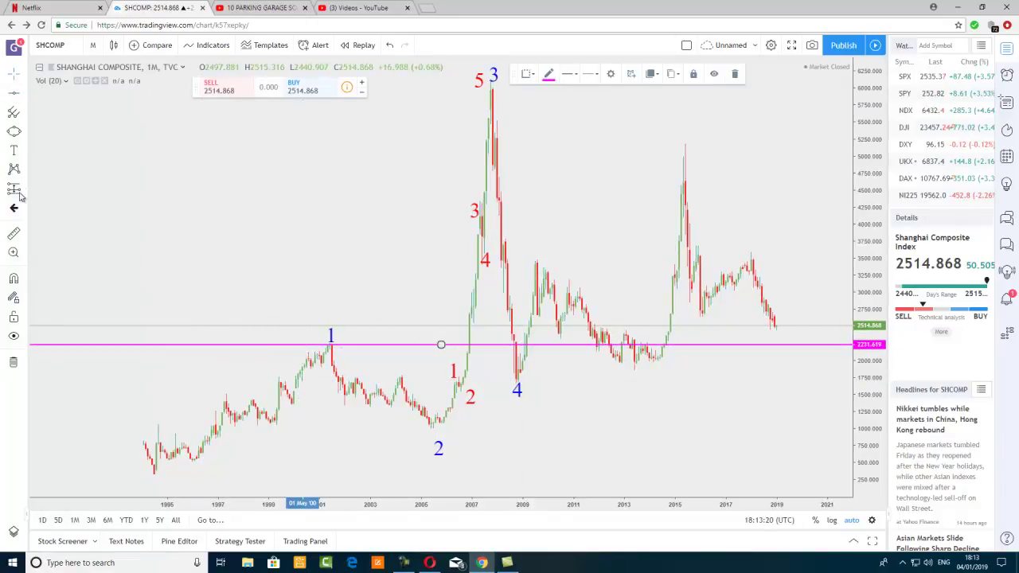
{"action": "left_click", "coordinate": [14, 96]}
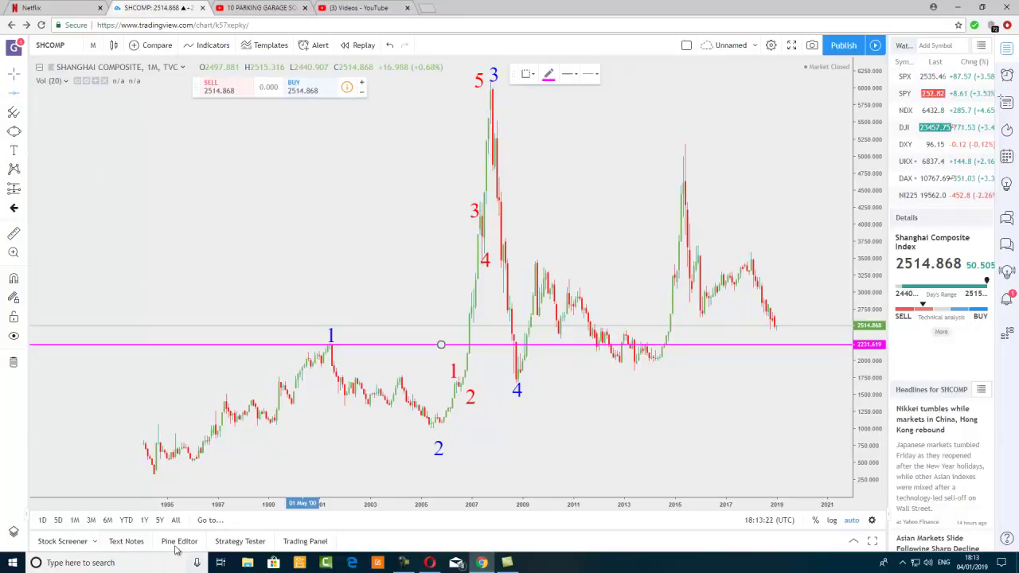
{"action": "left_click", "coordinate": [155, 475]}
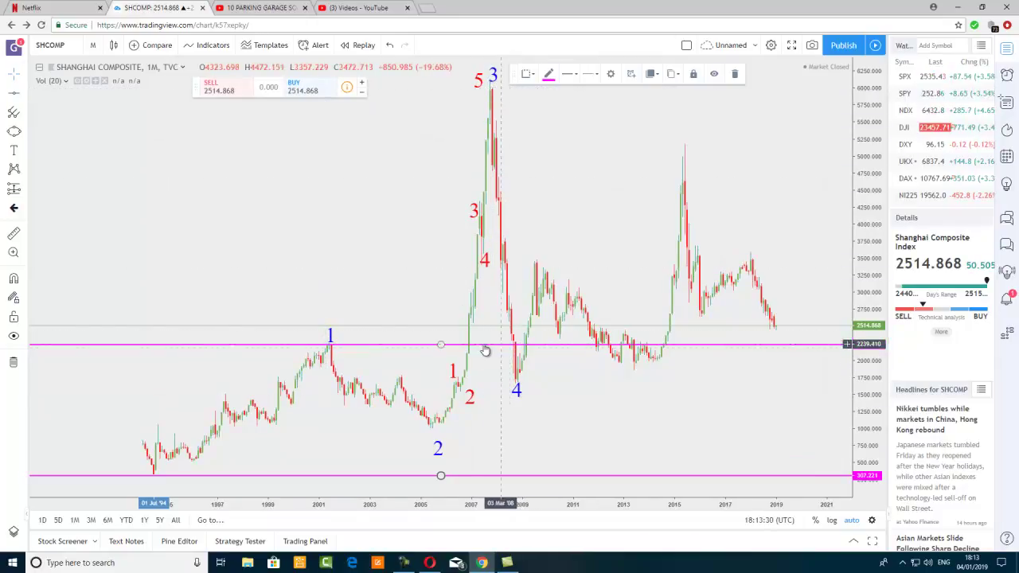
{"action": "left_click_drag", "start_coordinate": [319, 344], "coordinate": [329, 352]}
{"action": "key", "text": "ctrl+z"}
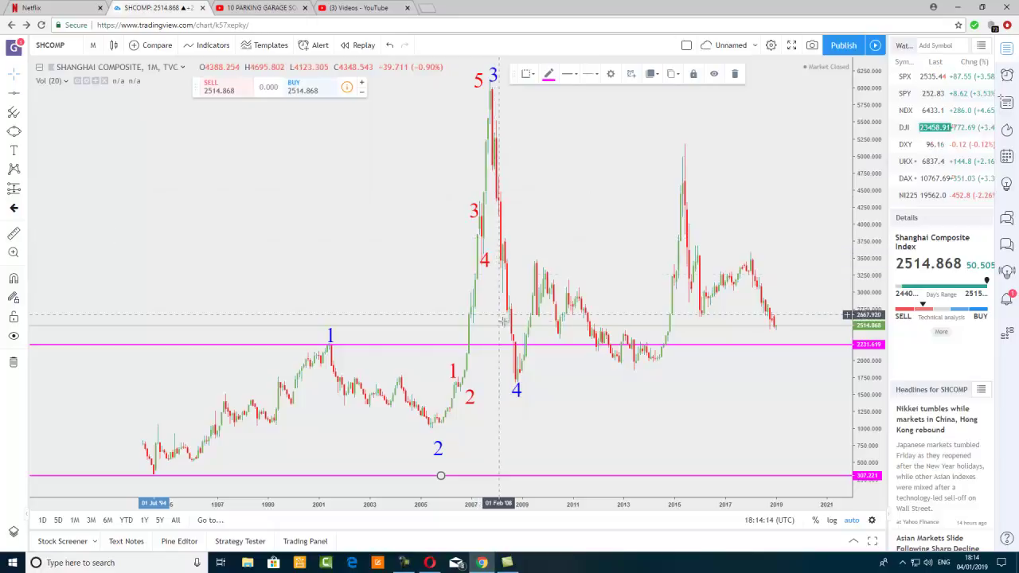
{"action": "left_click_drag", "start_coordinate": [513, 344], "coordinate": [514, 346]}
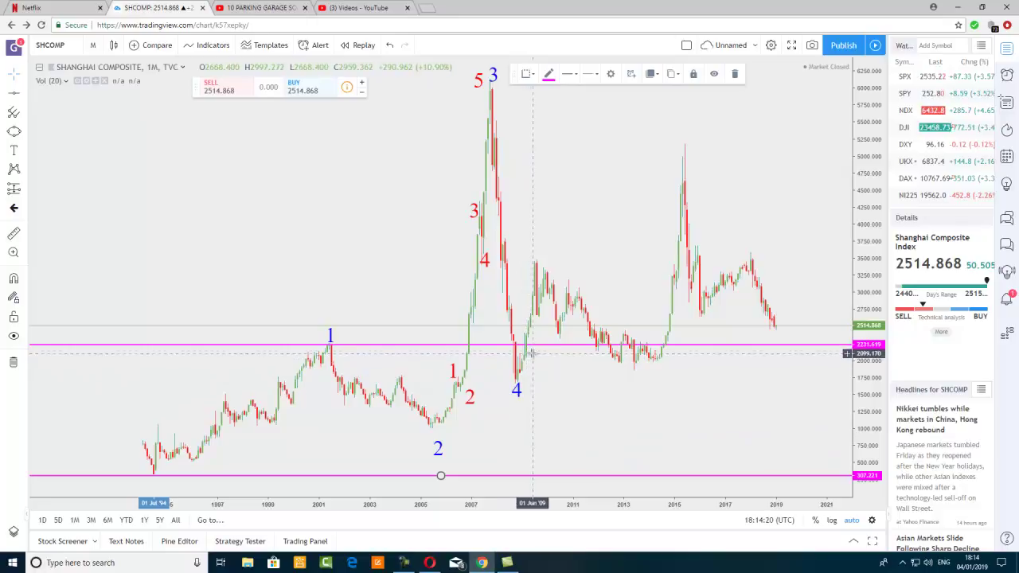
{"action": "left_click_drag", "start_coordinate": [513, 346], "coordinate": [516, 349]}
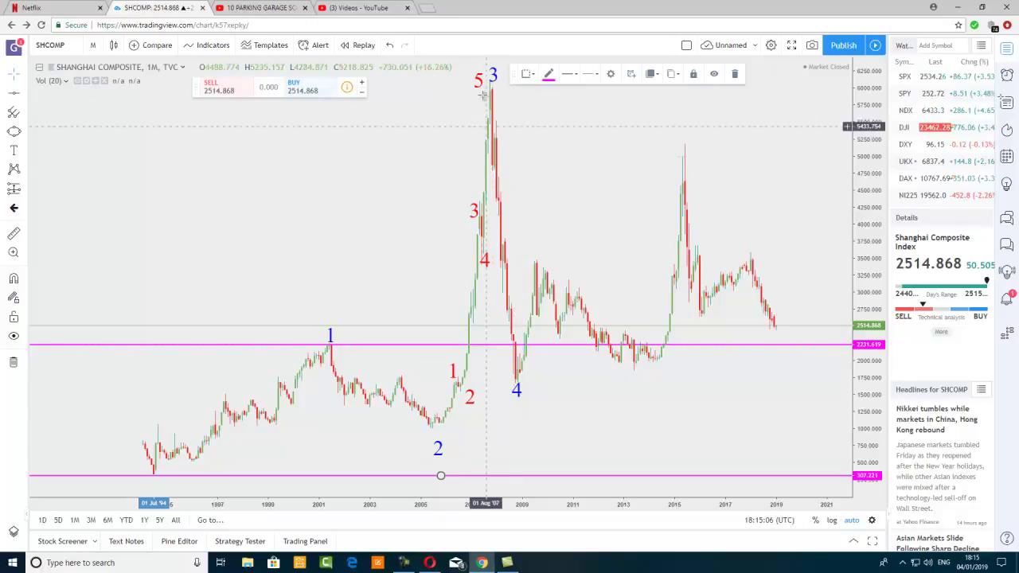
Move the blue wave 4 label from the 2008 low to just below the latest candle at January 2019
{"action": "left_click", "coordinate": [516, 391]}
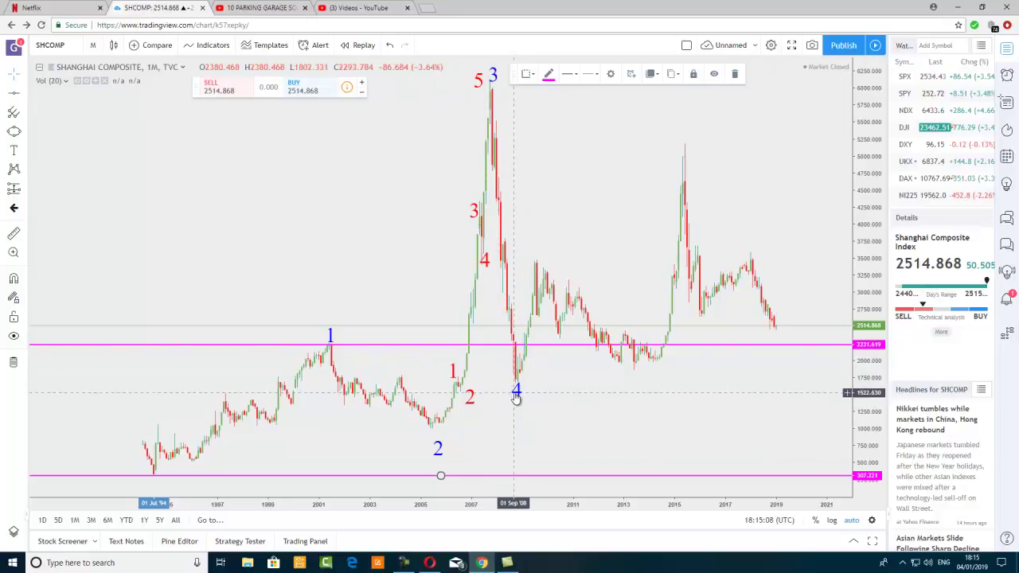
{"action": "left_click_drag", "start_coordinate": [516, 398], "coordinate": [781, 339]}
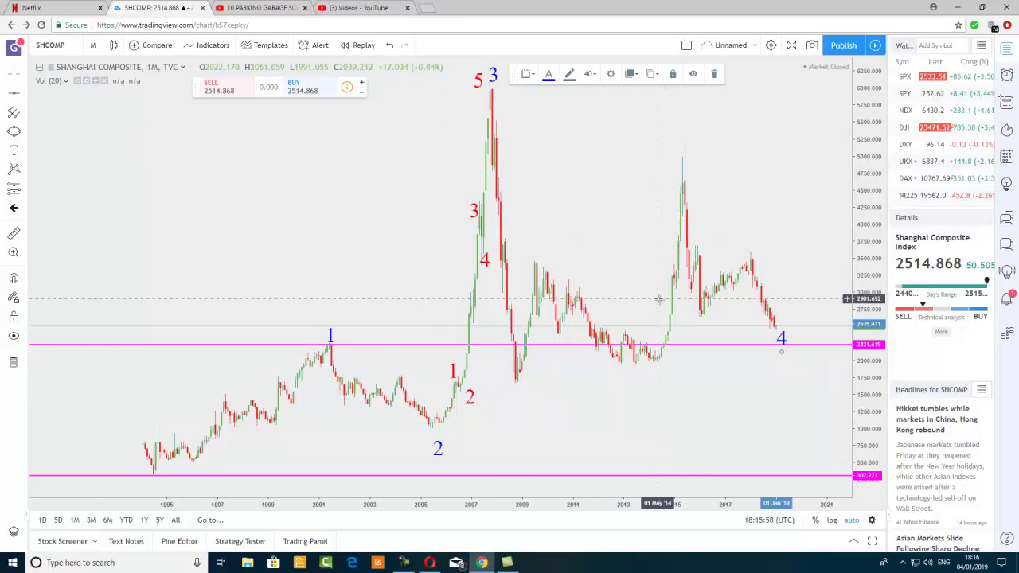
{"action": "scroll", "coordinate": [660, 295], "scroll_direction": "up", "scroll_amount": 1}
{"action": "scroll", "coordinate": [632, 314], "scroll_direction": "up", "scroll_amount": 1}
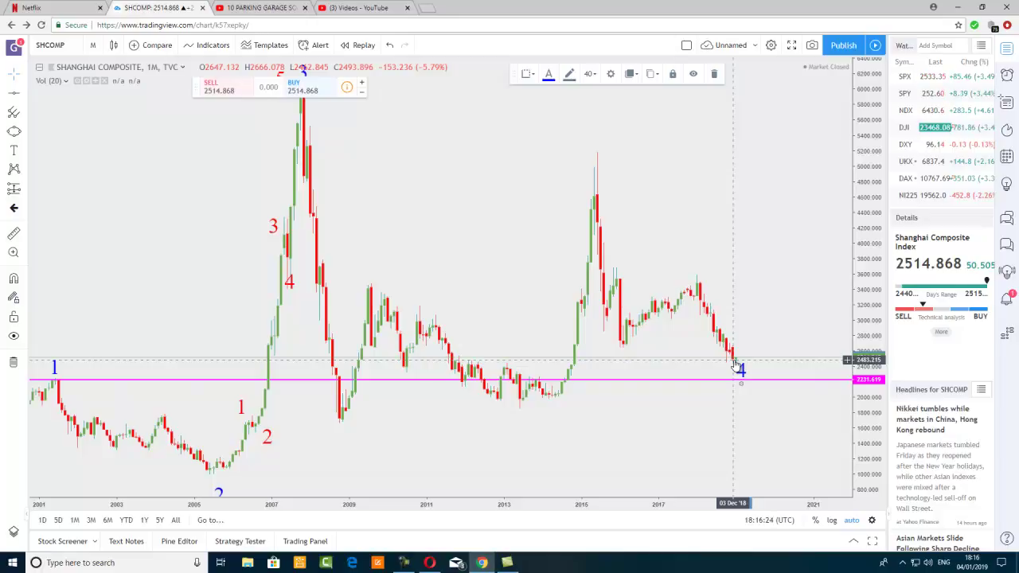
{"action": "scroll", "coordinate": [379, 271], "scroll_direction": "down", "scroll_amount": 1}
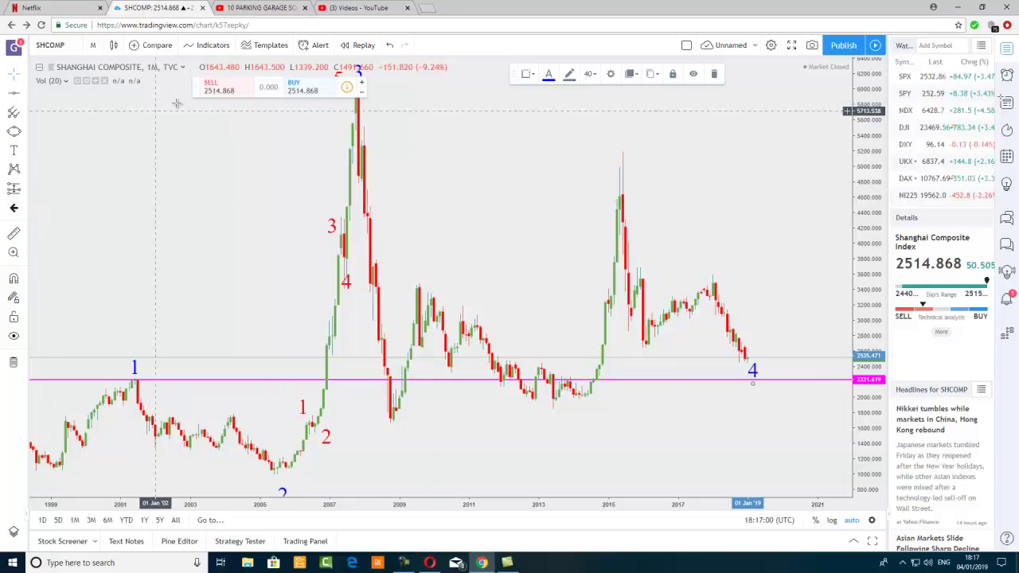
{"action": "scroll", "coordinate": [175, 99], "scroll_direction": "down", "scroll_amount": 2}
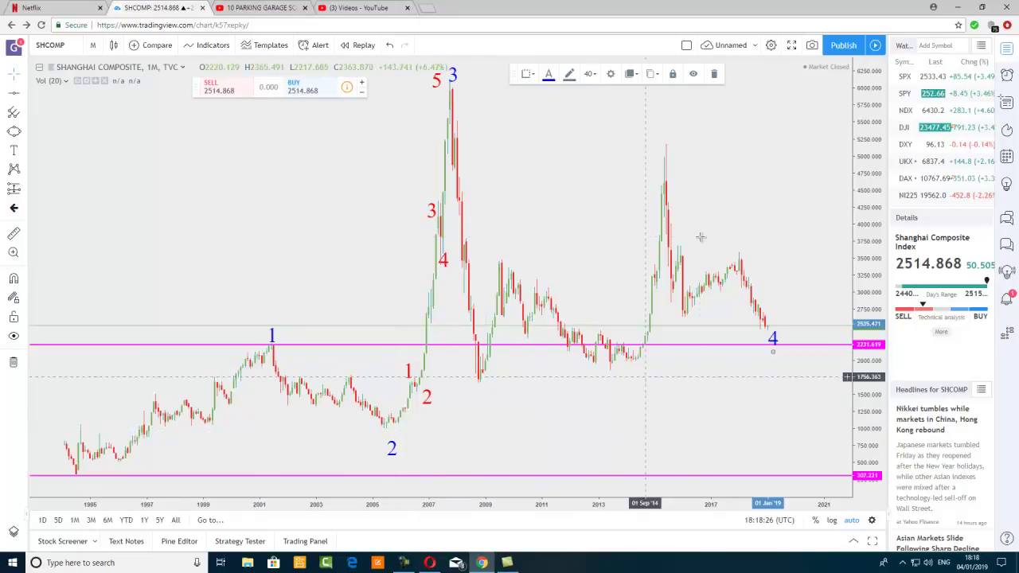
{"action": "left_click_drag", "start_coordinate": [773, 345], "coordinate": [771, 338]}
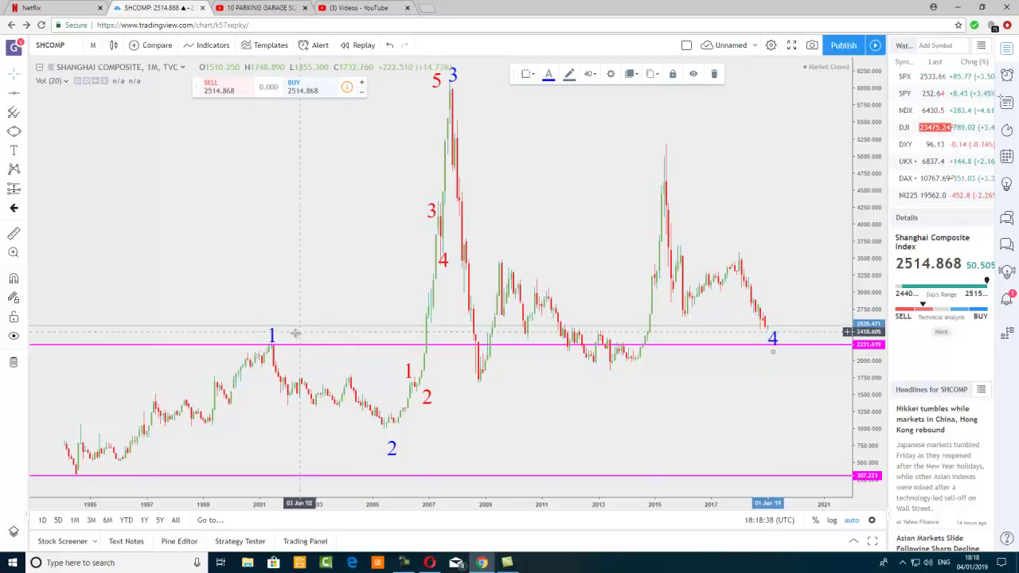
Move the blue wave 1 label to the 1997 peak and the blue wave 2 label below the early 1999 low
{"action": "left_click", "coordinate": [271, 337]}
{"action": "left_click_drag", "start_coordinate": [270, 337], "coordinate": [156, 392]}
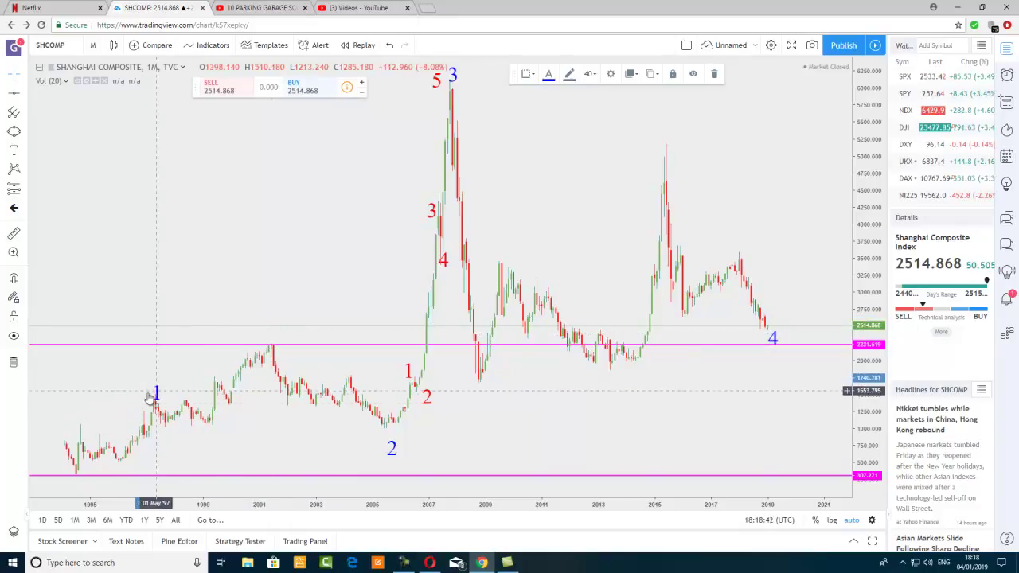
{"action": "scroll", "coordinate": [91, 448], "scroll_direction": "down", "scroll_amount": 2}
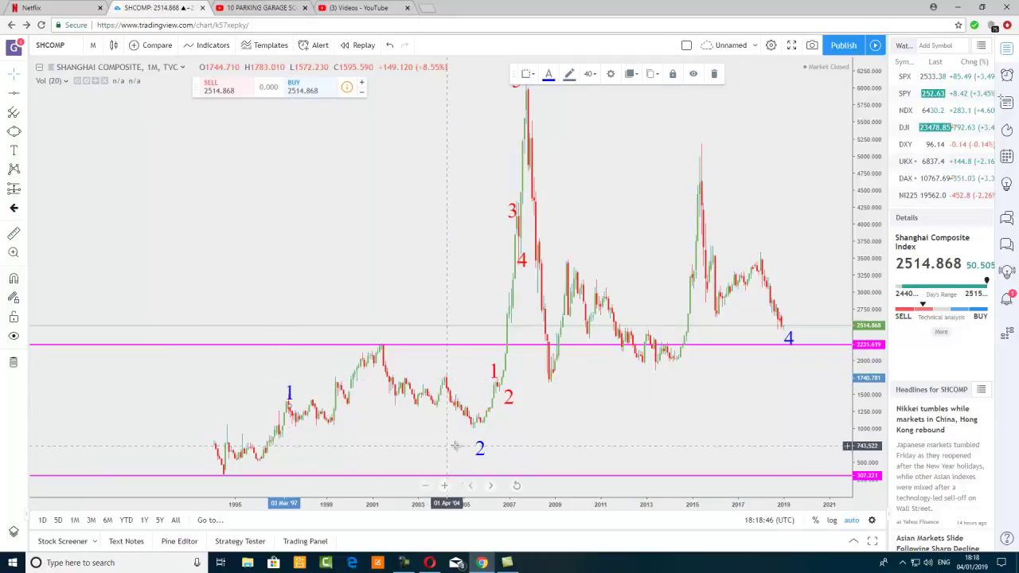
{"action": "left_click_drag", "start_coordinate": [478, 450], "coordinate": [335, 428]}
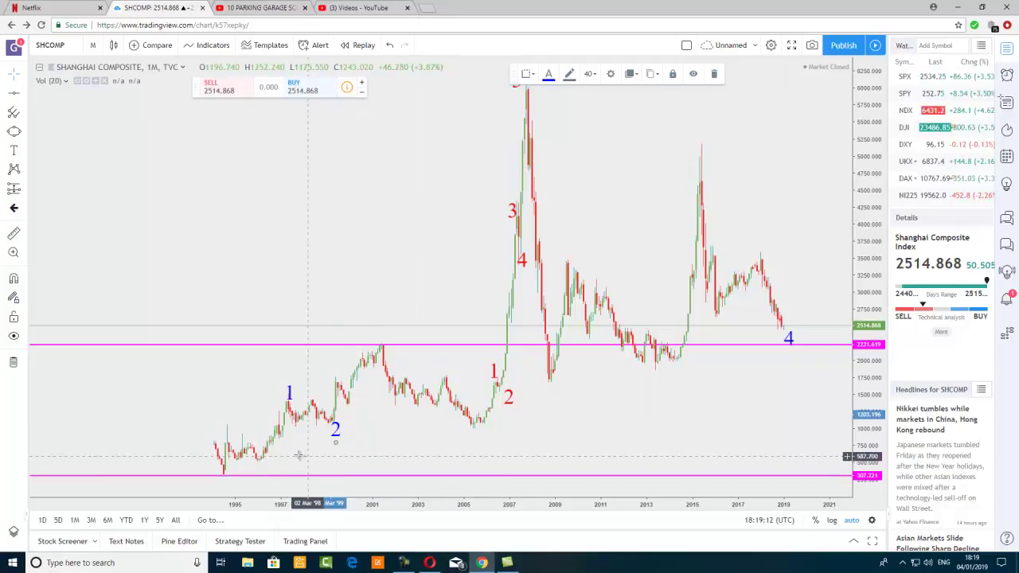
{"action": "left_click", "coordinate": [335, 431]}
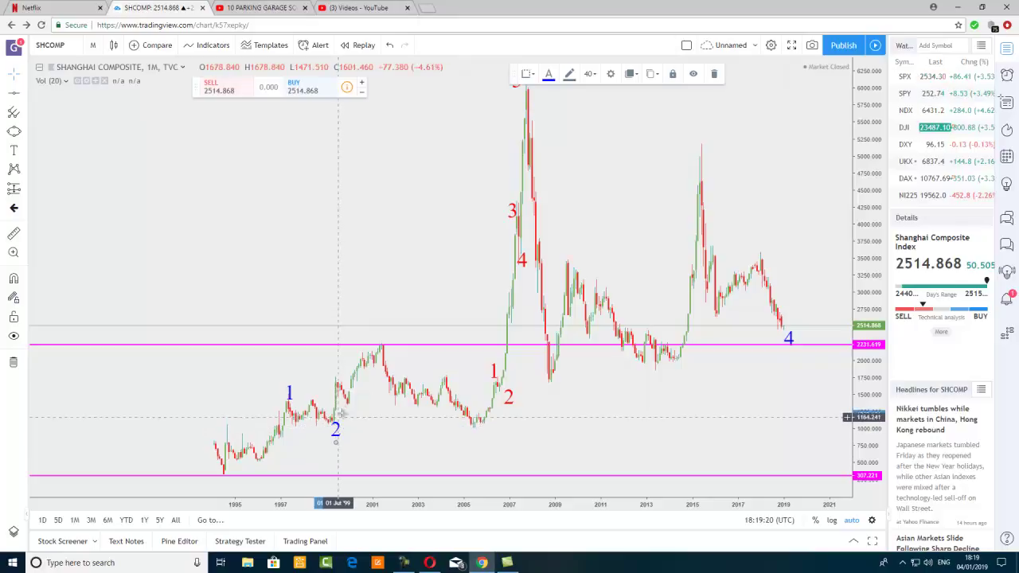
{"action": "left_click_drag", "start_coordinate": [384, 345], "coordinate": [388, 351]}
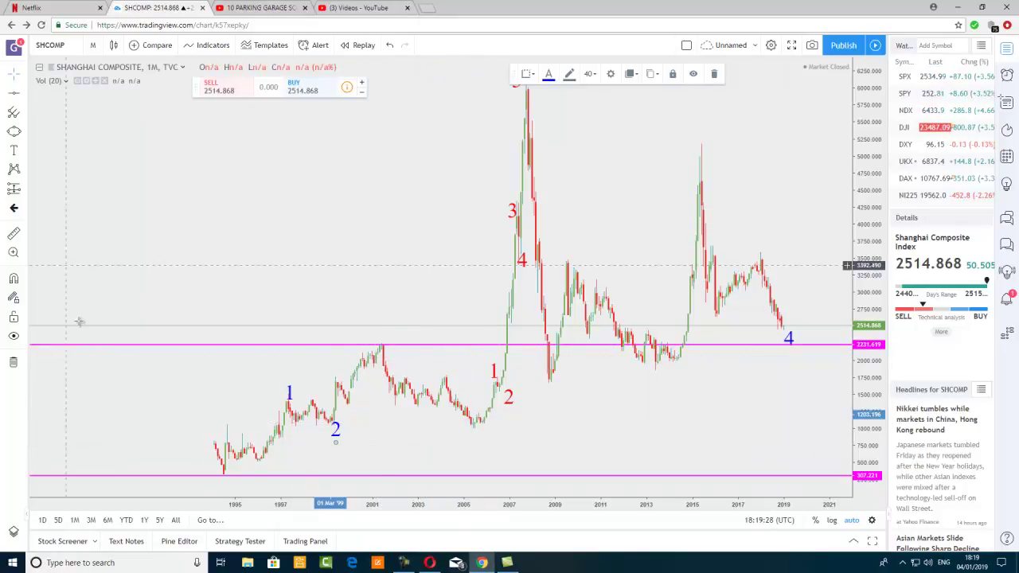
Draw an ellipse around the price action from the 1999 low through the 2001 peak to the 2005 low
{"action": "left_click", "coordinate": [15, 132]}
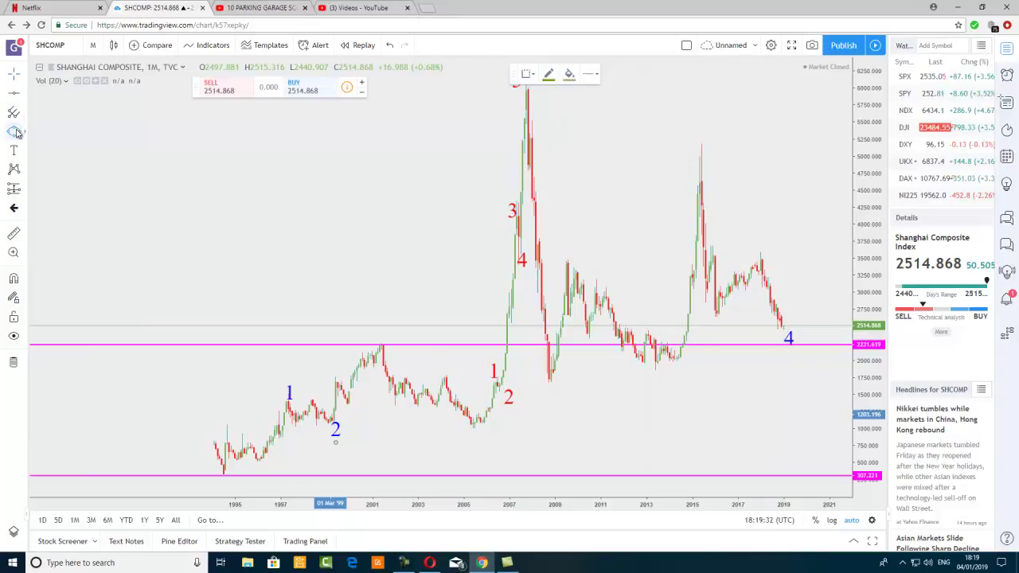
{"action": "left_click", "coordinate": [23, 133]}
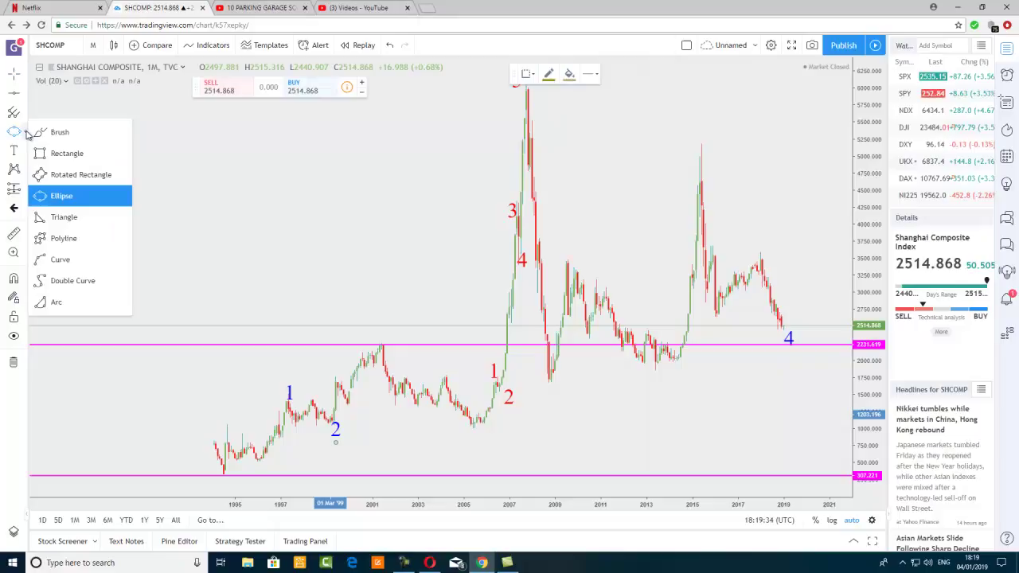
{"action": "left_click", "coordinate": [41, 175]}
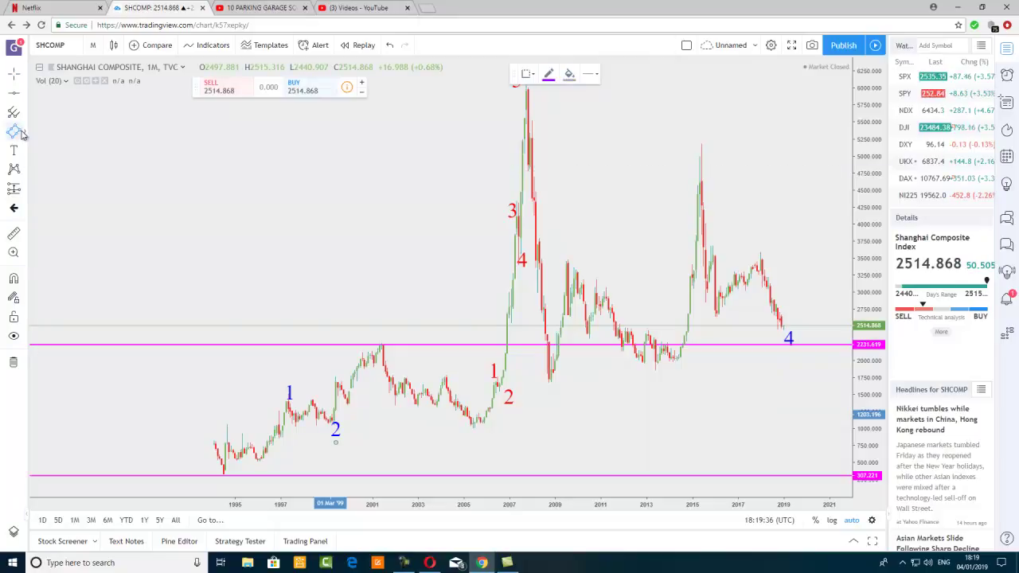
{"action": "left_click", "coordinate": [23, 133]}
{"action": "left_click", "coordinate": [44, 196]}
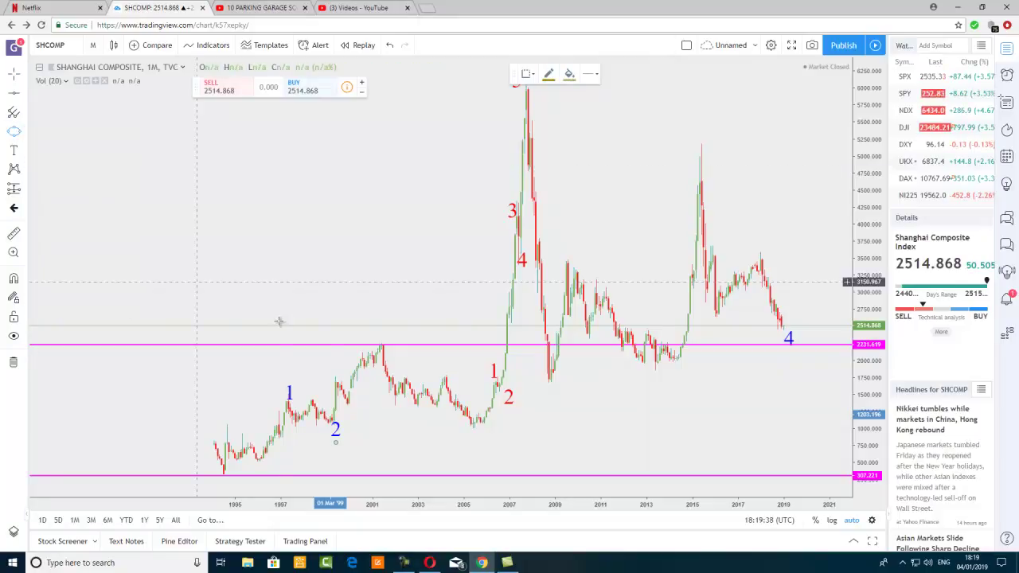
{"action": "left_click", "coordinate": [447, 320]}
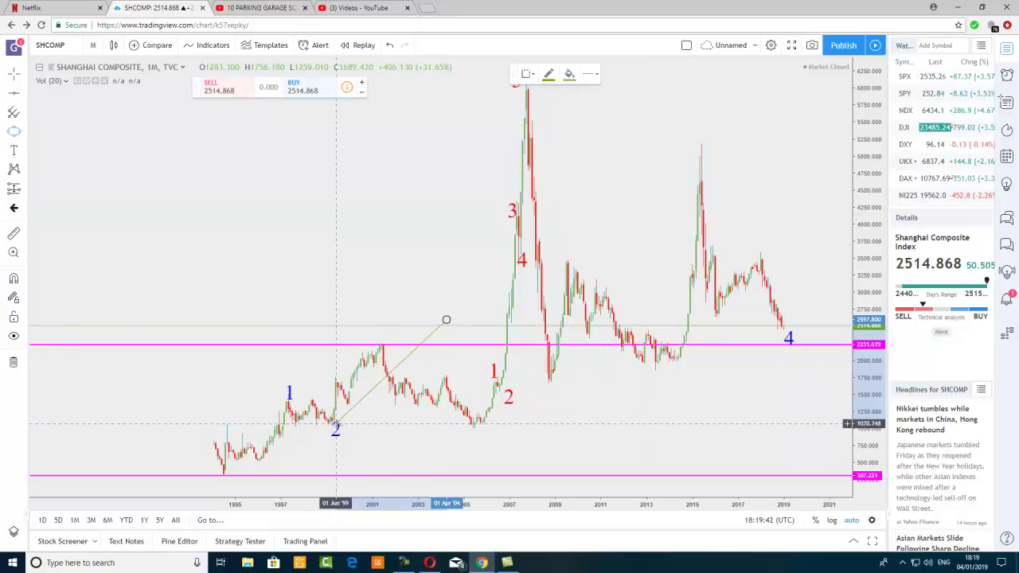
{"action": "left_click", "coordinate": [390, 371]}
{"action": "left_click_drag", "start_coordinate": [390, 373], "coordinate": [469, 398]}
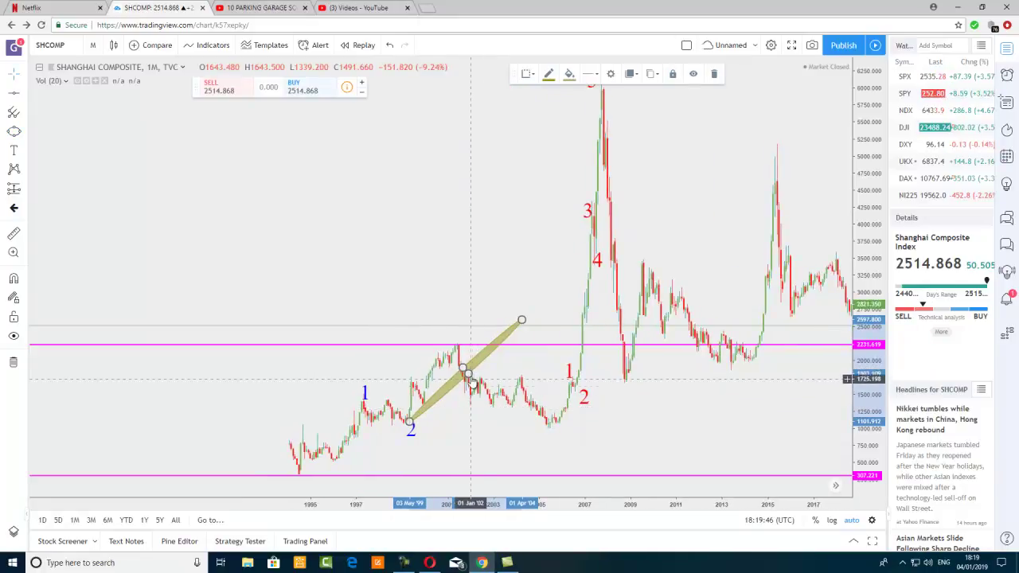
{"action": "left_click", "coordinate": [564, 426]}
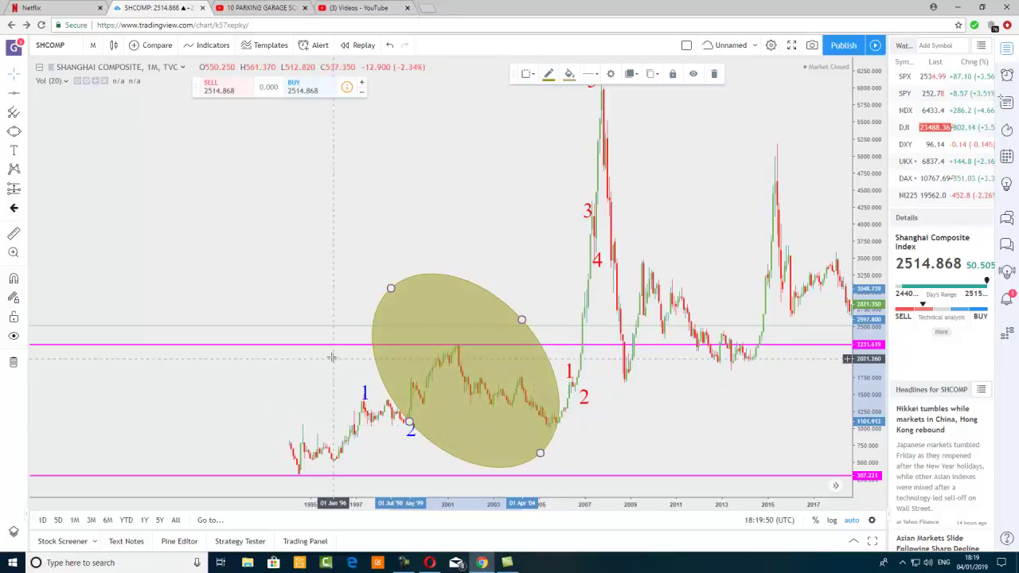
Shrink and reshape the ellipse so it fits more tightly around the price action between the 1999 and 2005 lows
{"action": "scroll", "coordinate": [318, 358], "scroll_direction": "left", "scroll_amount": 3}
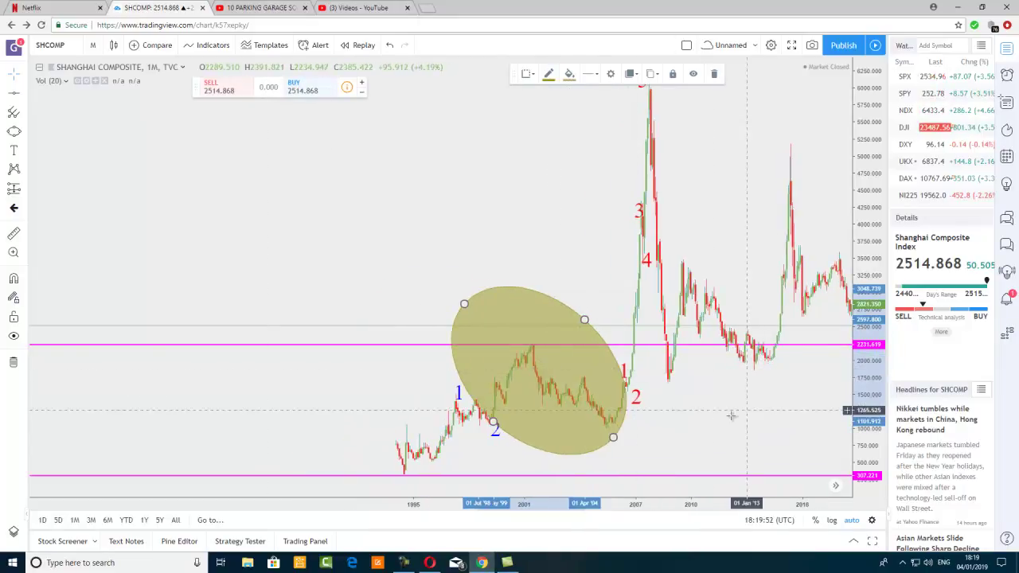
{"action": "left_click_drag", "start_coordinate": [713, 382], "coordinate": [570, 423]}
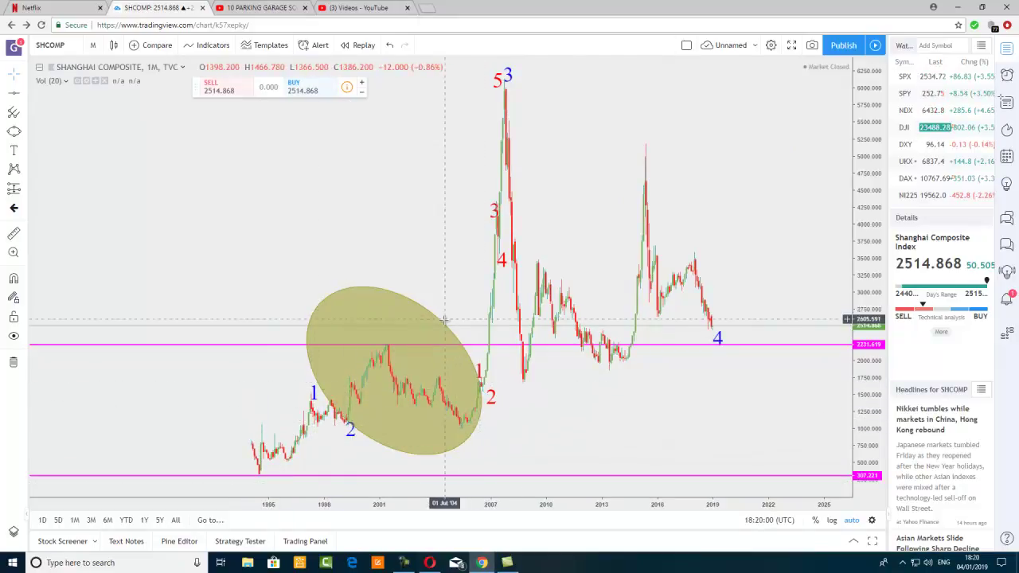
{"action": "left_click_drag", "start_coordinate": [439, 321], "coordinate": [414, 339]}
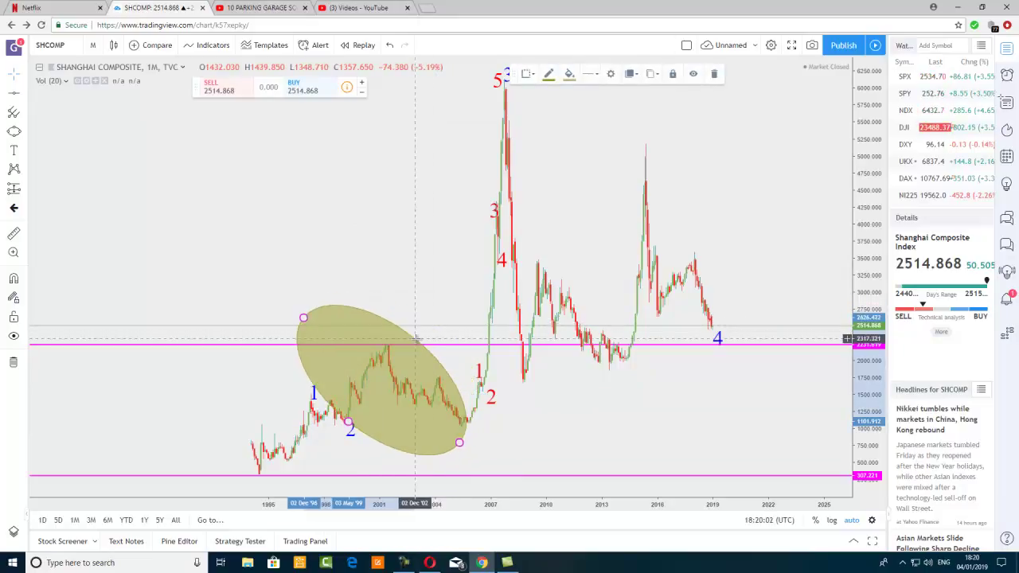
{"action": "left_click_drag", "start_coordinate": [304, 318], "coordinate": [323, 334]}
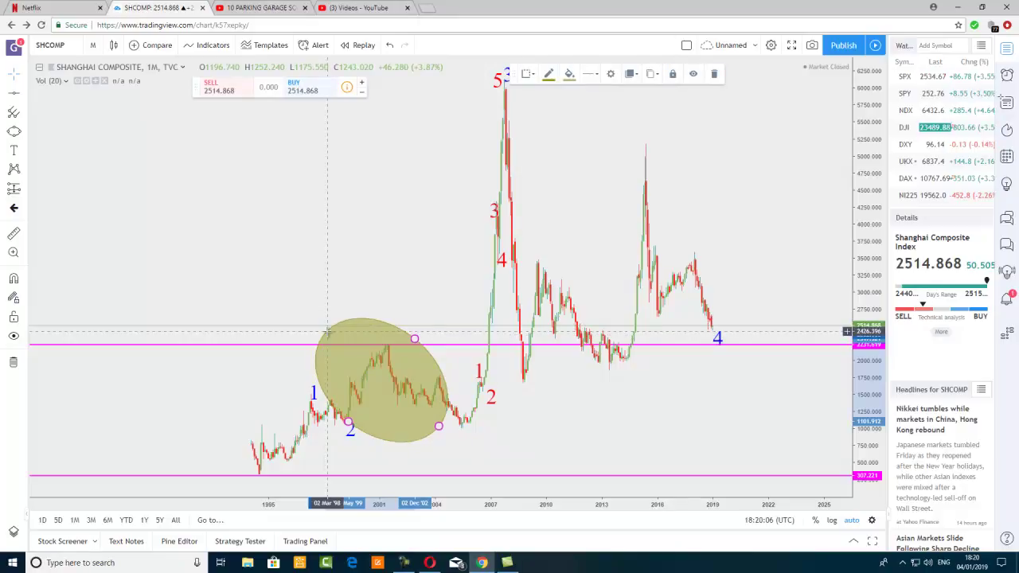
{"action": "left_click_drag", "start_coordinate": [437, 430], "coordinate": [452, 437]}
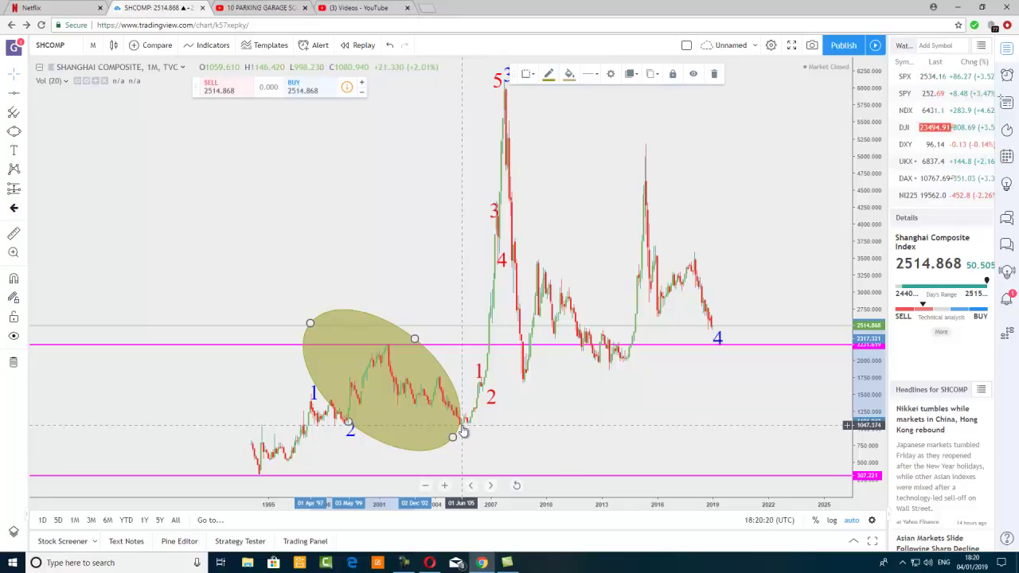
Move the blue wave 2 label from the 1999 low to the 2005 low at the ellipse's lower end
{"action": "left_click", "coordinate": [349, 437]}
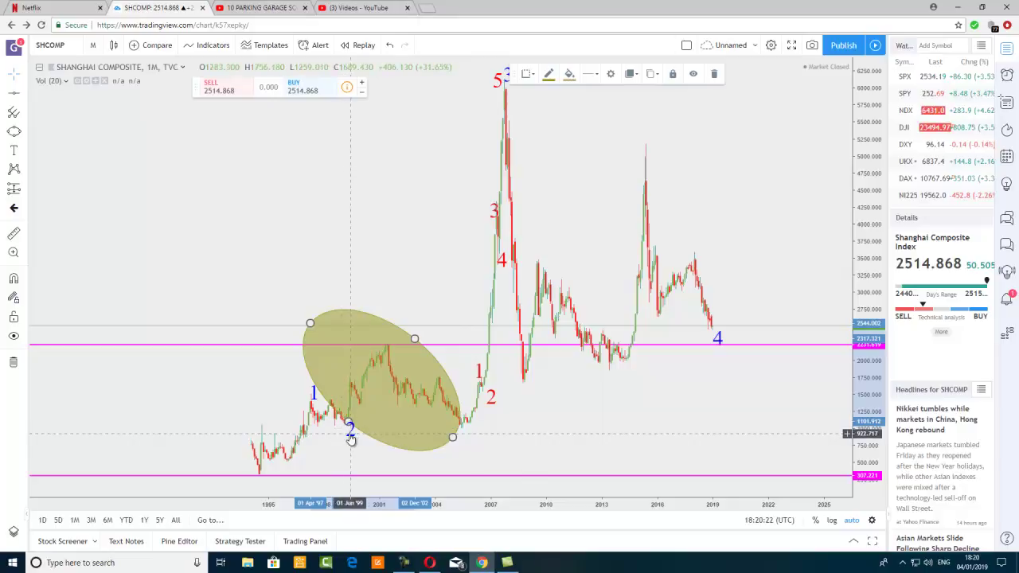
{"action": "left_click_drag", "start_coordinate": [351, 440], "coordinate": [470, 430]}
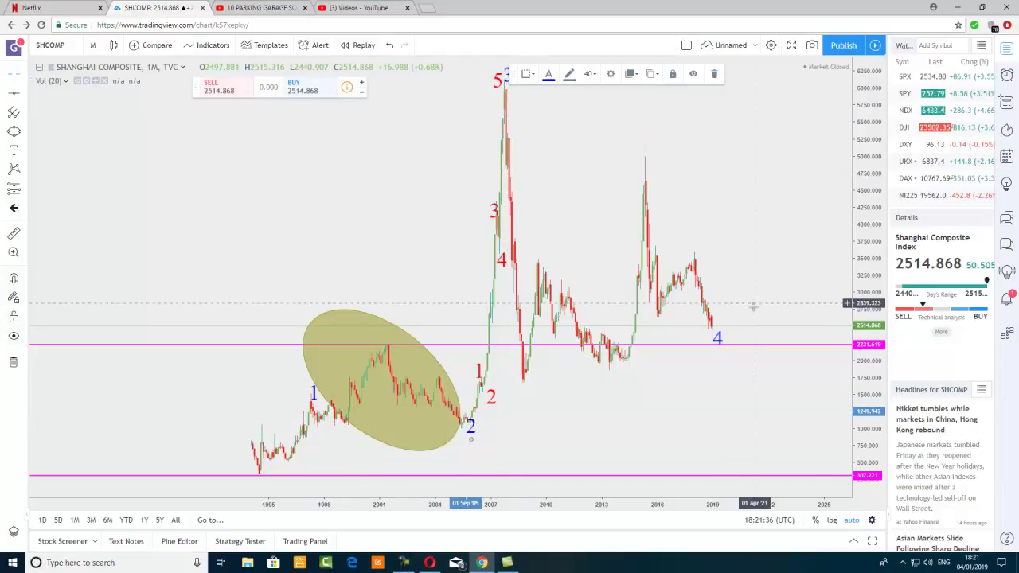
Move the blue wave 4 label to the 2008 low and draw a vertical line through that low
{"action": "left_click_drag", "start_coordinate": [719, 343], "coordinate": [524, 377]}
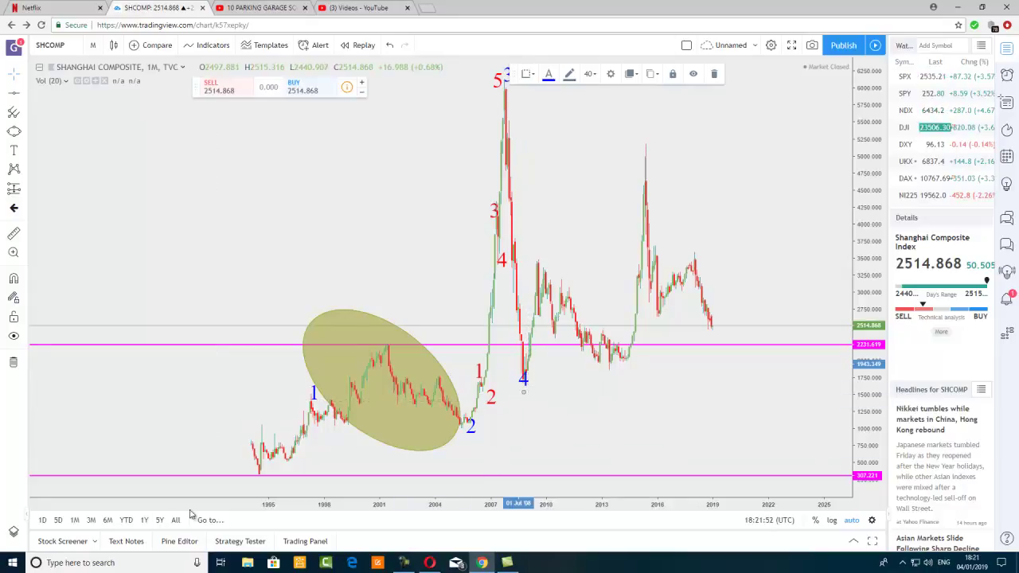
{"action": "left_click", "coordinate": [24, 151]}
{"action": "left_click", "coordinate": [24, 93]}
{"action": "left_click", "coordinate": [41, 202]}
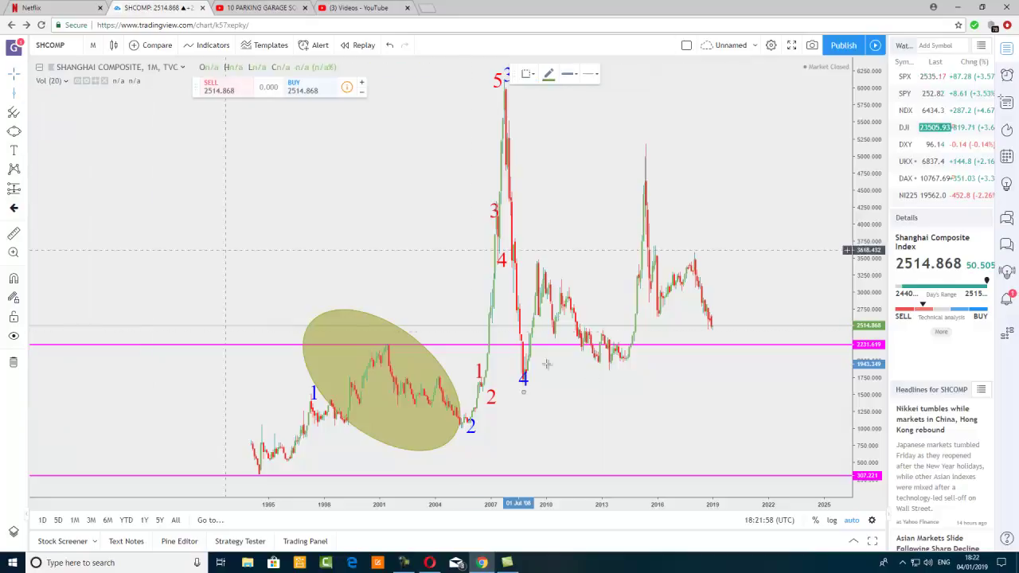
{"action": "left_click", "coordinate": [527, 377]}
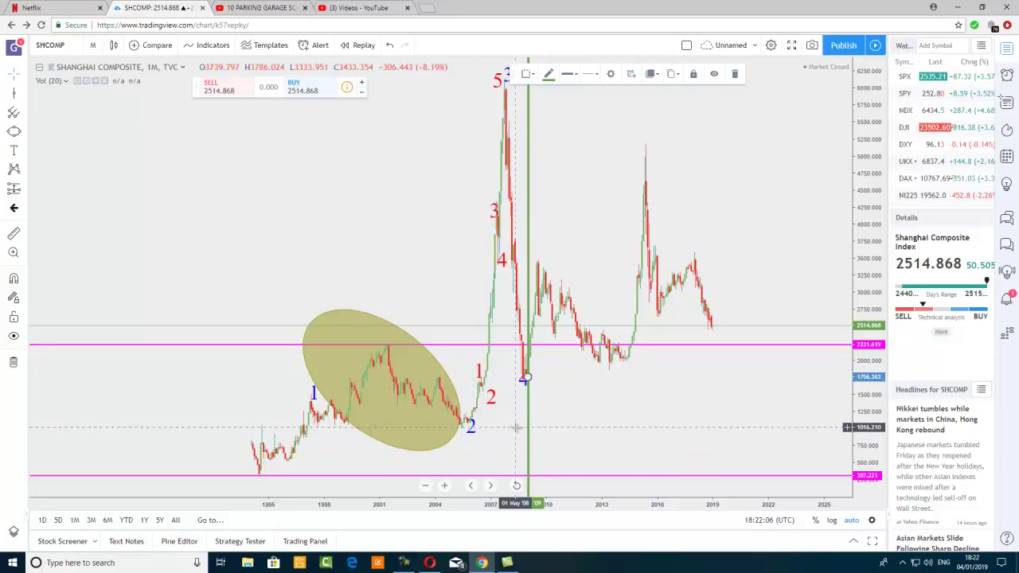
{"action": "scroll", "coordinate": [493, 389], "scroll_direction": "up", "scroll_amount": 2}
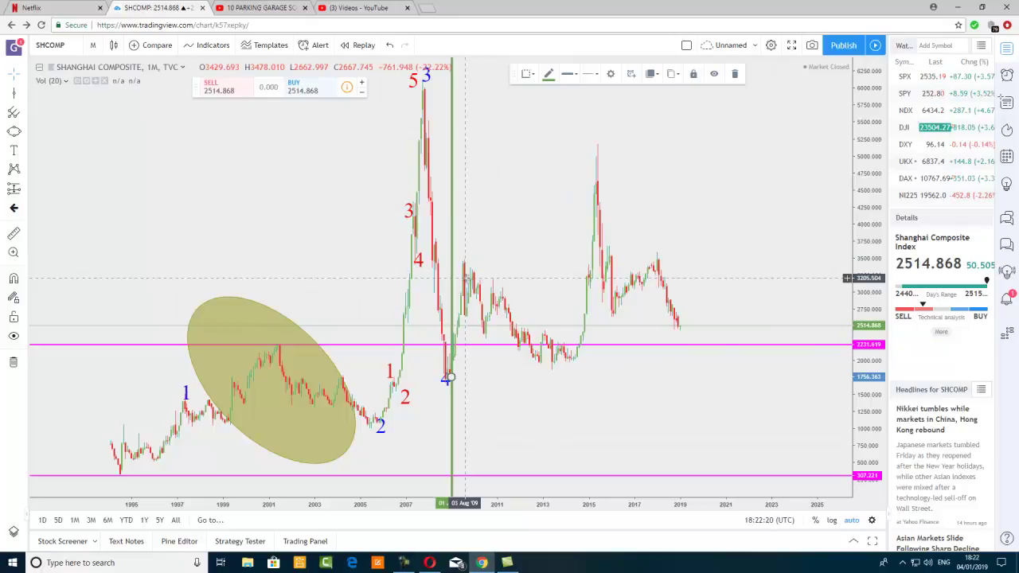
{"action": "left_click", "coordinate": [448, 379]}
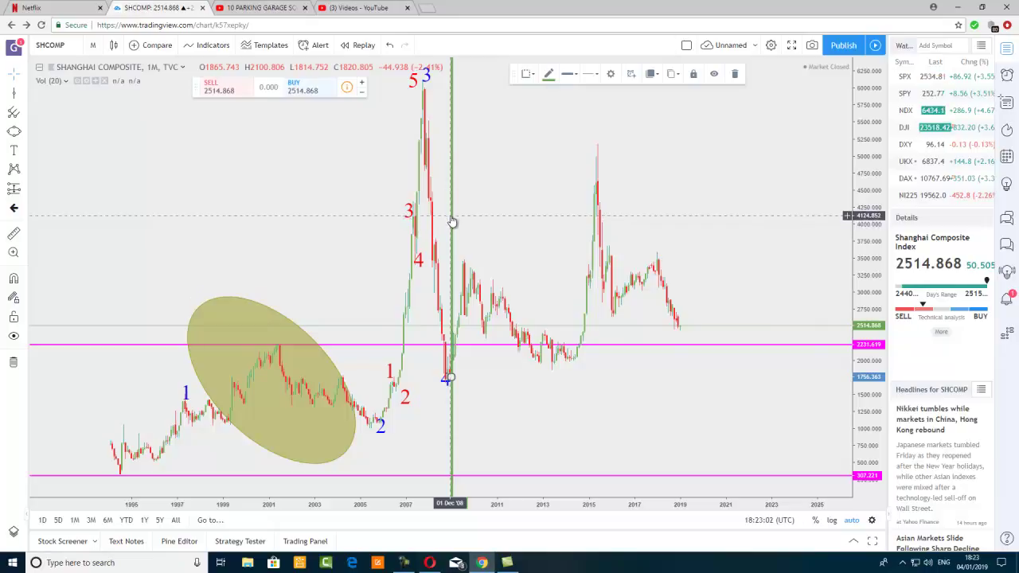
Move the vertical line from the 2008 low to just before the start of the price data
{"action": "left_click_drag", "start_coordinate": [451, 224], "coordinate": [86, 185]}
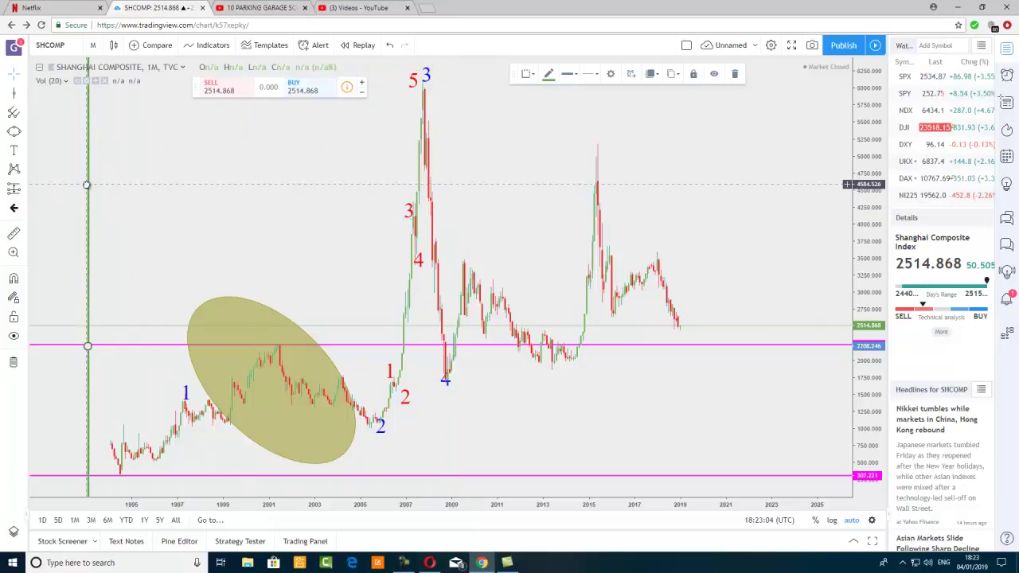
{"action": "scroll", "coordinate": [215, 211], "scroll_direction": "down", "scroll_amount": 3}
{"action": "scroll", "coordinate": [227, 278], "scroll_direction": "up", "scroll_amount": 3}
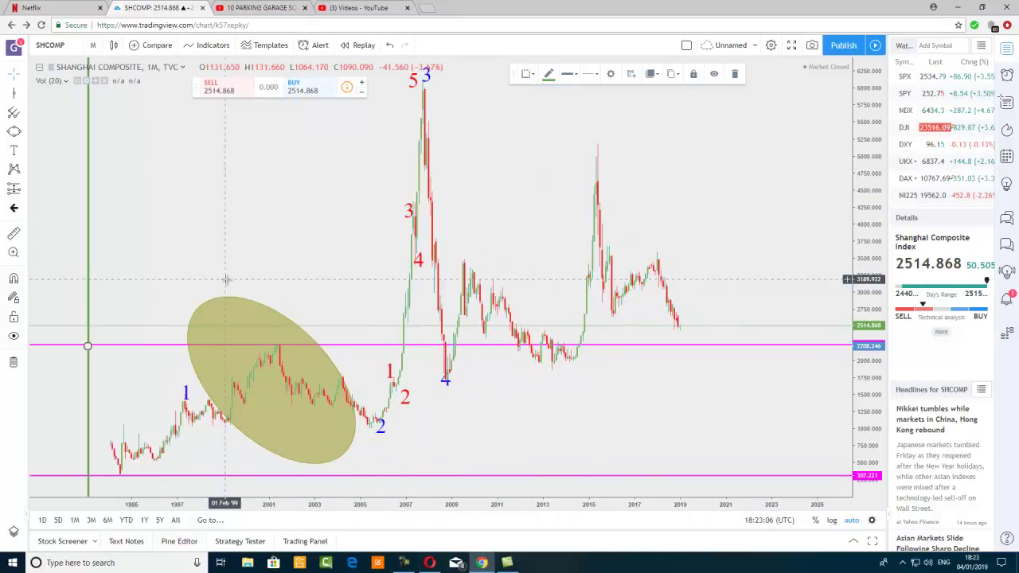
{"action": "scroll", "coordinate": [226, 278], "scroll_direction": "down", "scroll_amount": 2}
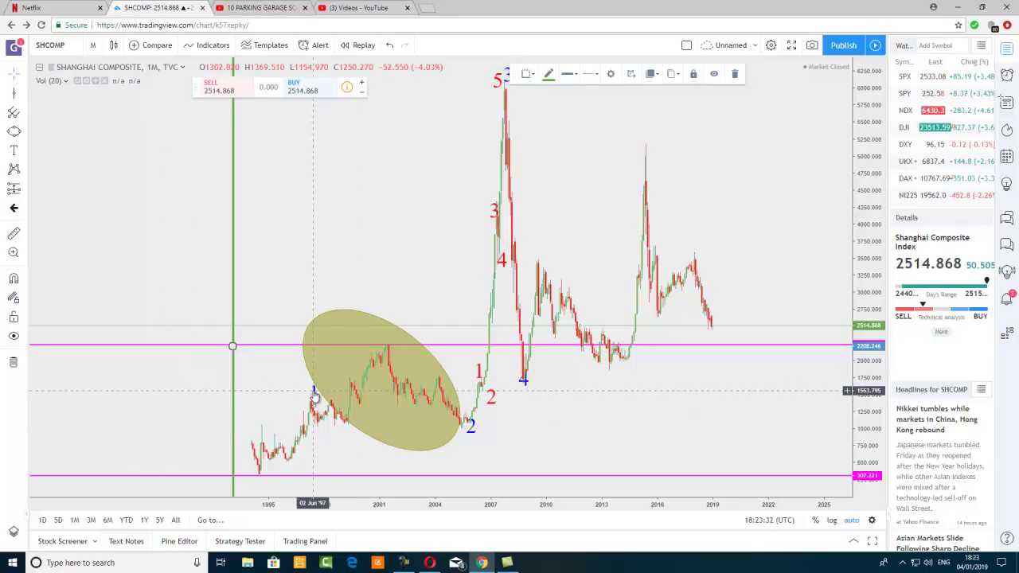
Move the blue wave 1 label from the 1997 peak to above the 2001 peak
{"action": "left_click", "coordinate": [362, 325]}
{"action": "left_click_drag", "start_coordinate": [362, 324], "coordinate": [385, 326]}
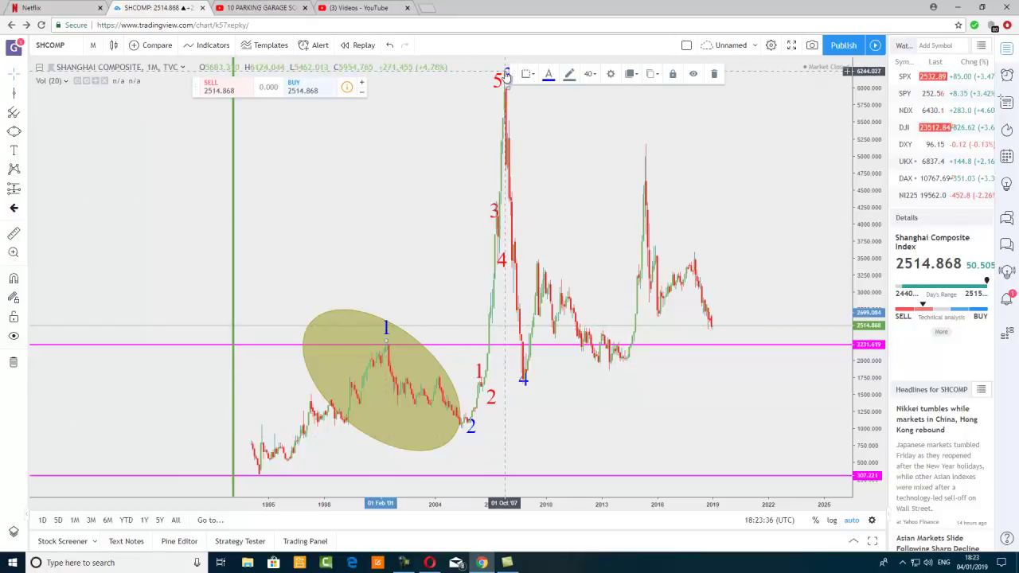
Move the blue wave 4 label below the January 2019 low and the blue wave 1 label back to the 1997 peak
{"action": "left_click", "coordinate": [523, 379]}
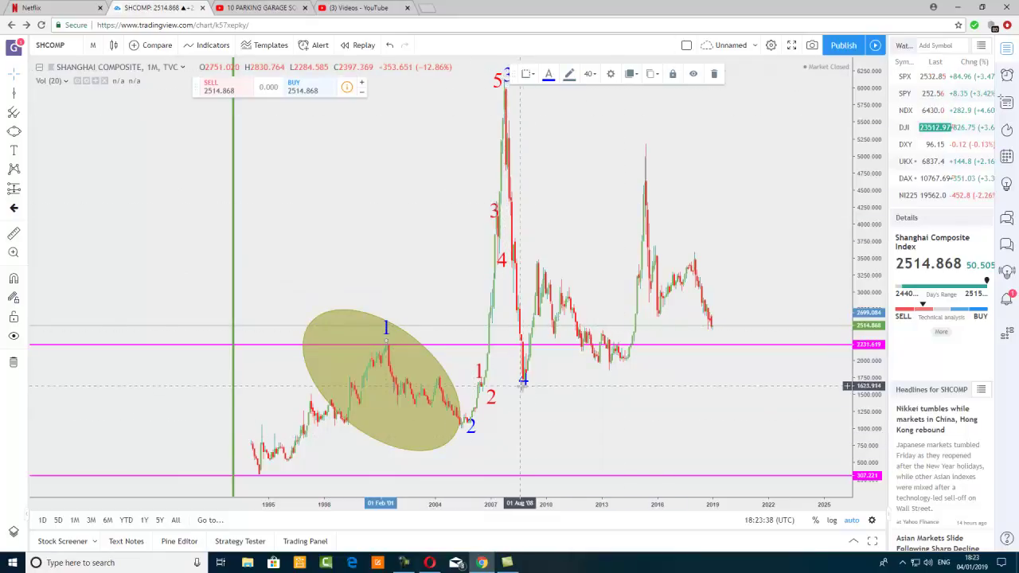
{"action": "left_click_drag", "start_coordinate": [524, 379], "coordinate": [718, 336]}
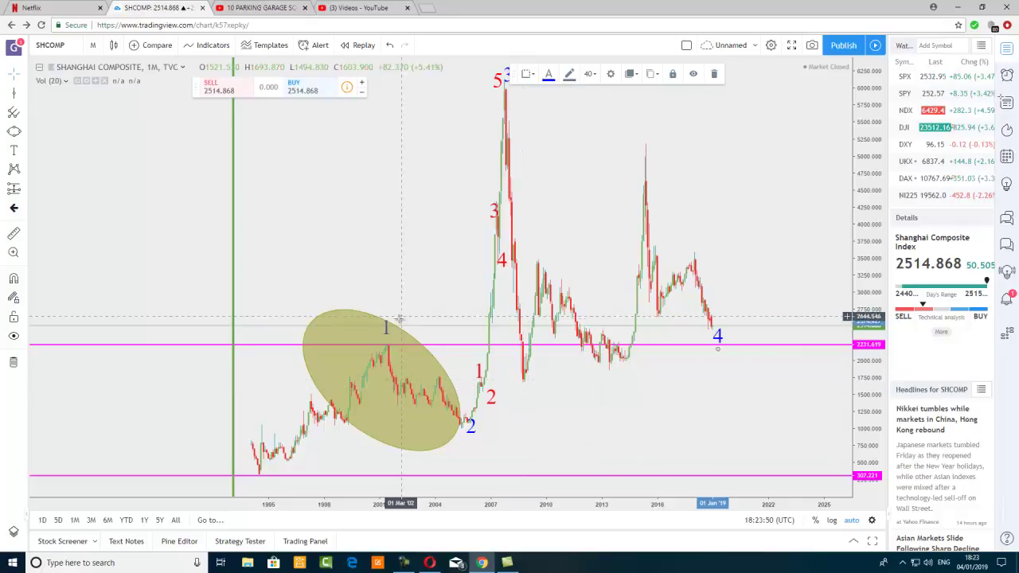
{"action": "mouse_move", "coordinate": [386, 328]}
{"action": "left_mouse_down"}
{"action": "mouse_move", "coordinate": [302, 371]}
{"action": "mouse_move", "coordinate": [308, 393]}
{"action": "left_mouse_up"}
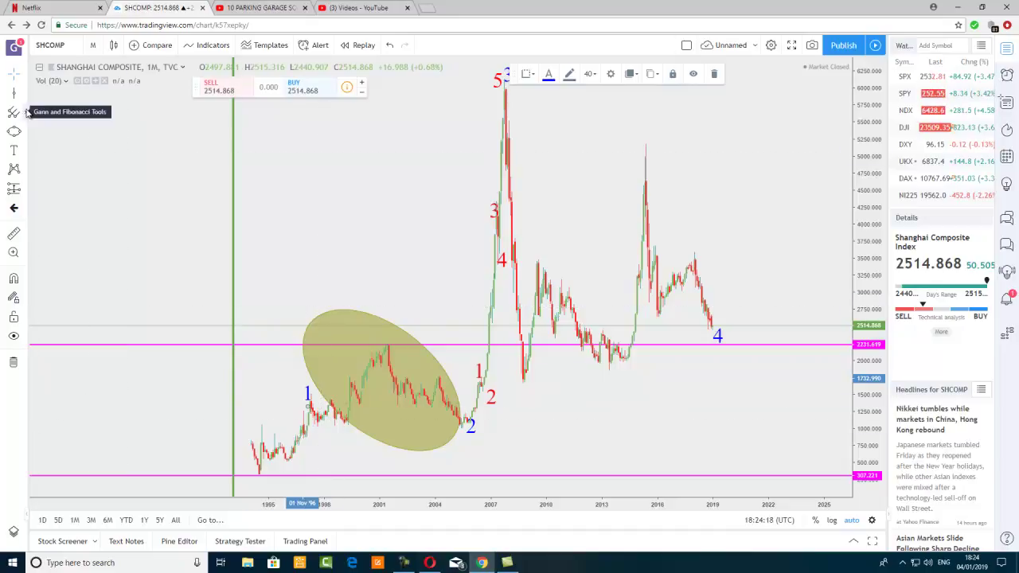
Remove the ellipse around the 1999–2005 price action with the Eraser
{"action": "left_click", "coordinate": [22, 75]}
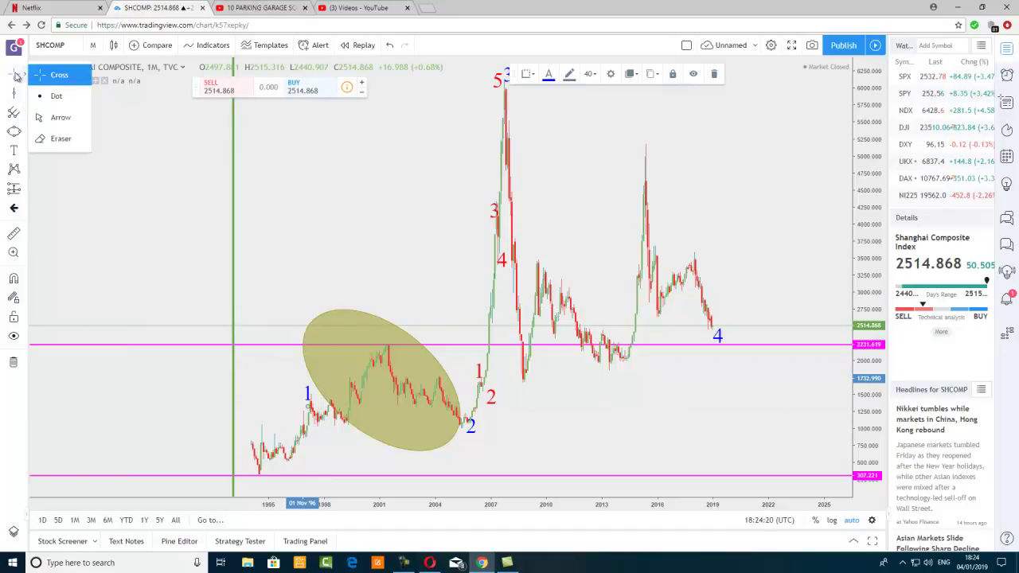
{"action": "left_click", "coordinate": [61, 140]}
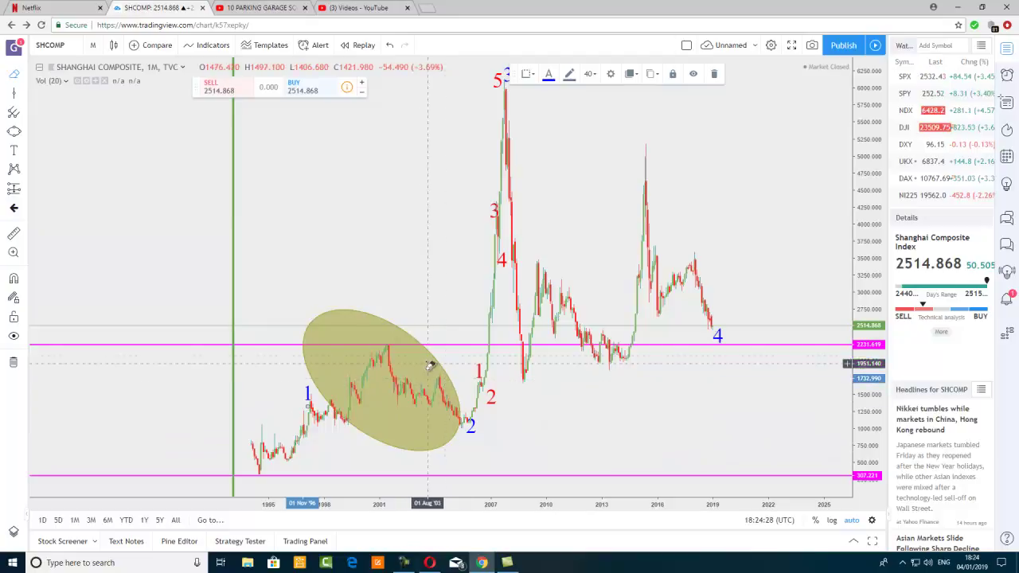
{"action": "left_click", "coordinate": [406, 333]}
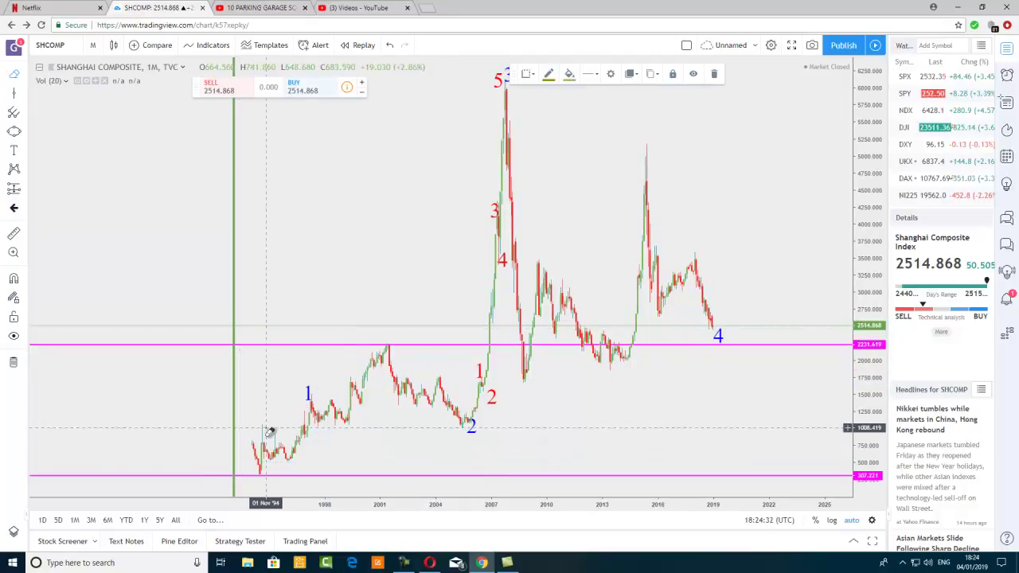
Switch the chart interval to 12 months
{"action": "scroll", "coordinate": [271, 430], "scroll_direction": "up", "scroll_amount": 1}
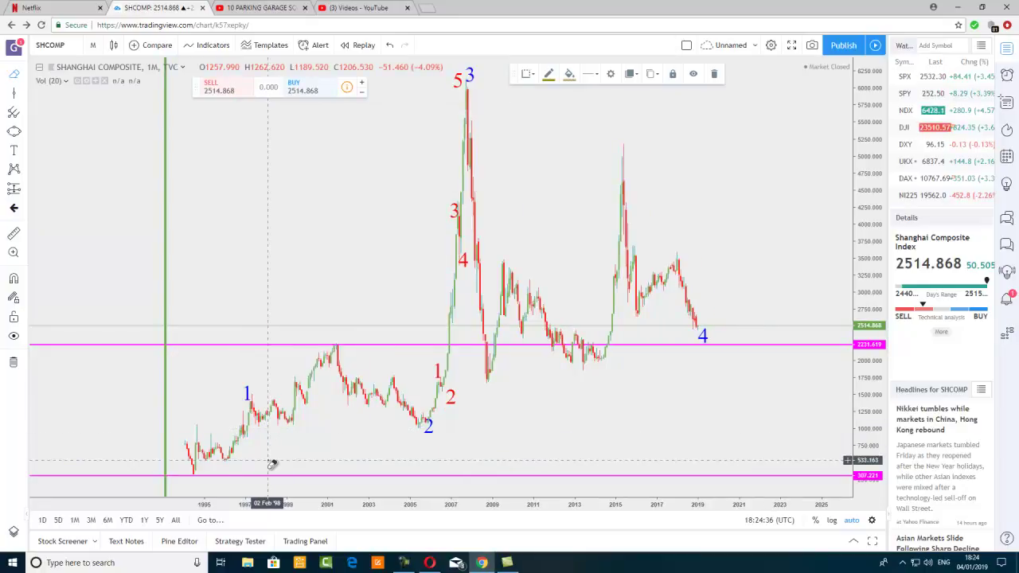
{"action": "left_click", "coordinate": [92, 47]}
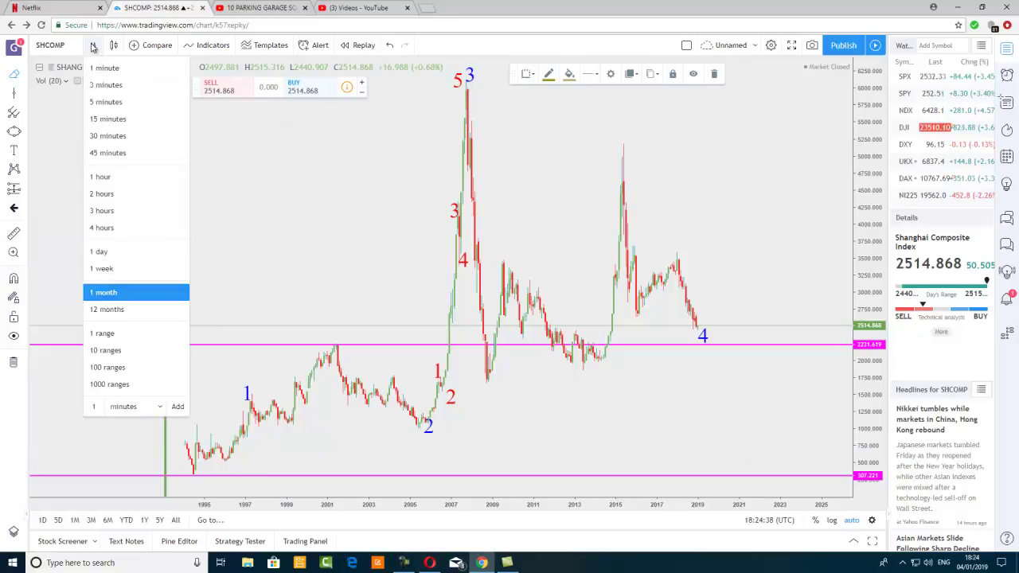
{"action": "left_click", "coordinate": [105, 312]}
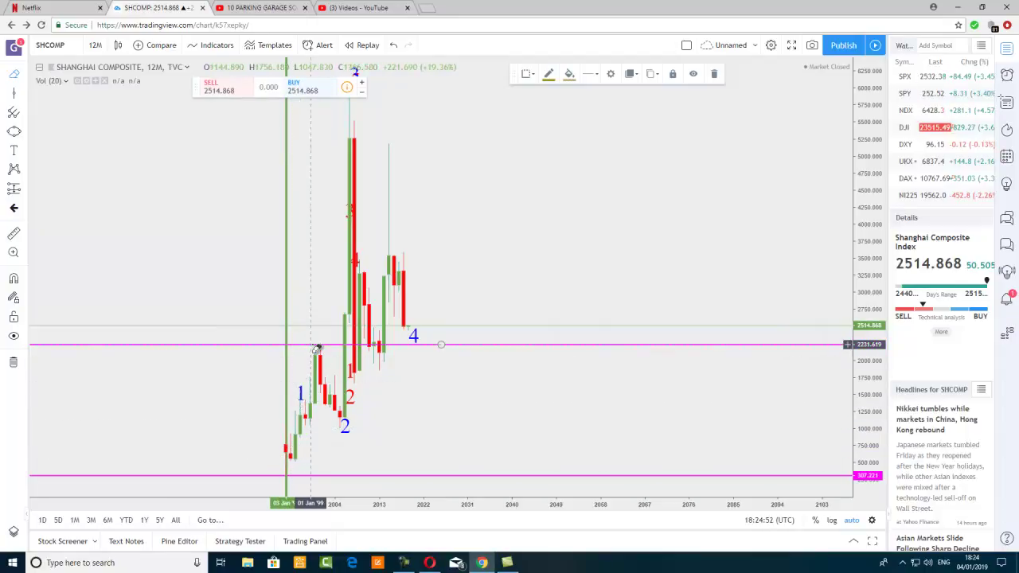
Change the cursor back to Cross and set the chart interval to 1 month
{"action": "left_click", "coordinate": [22, 76]}
{"action": "left_click", "coordinate": [45, 74]}
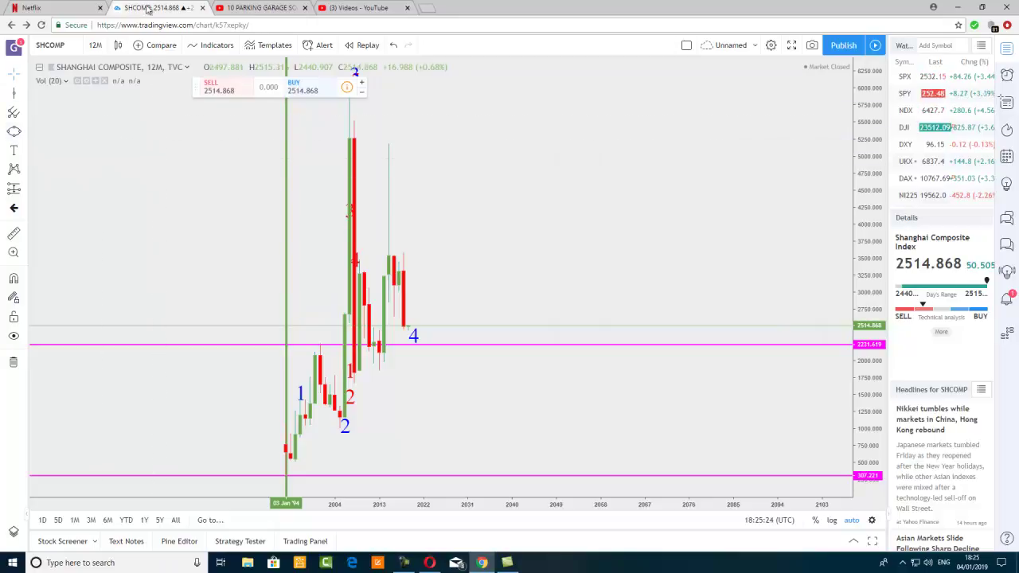
{"action": "left_click", "coordinate": [95, 44]}
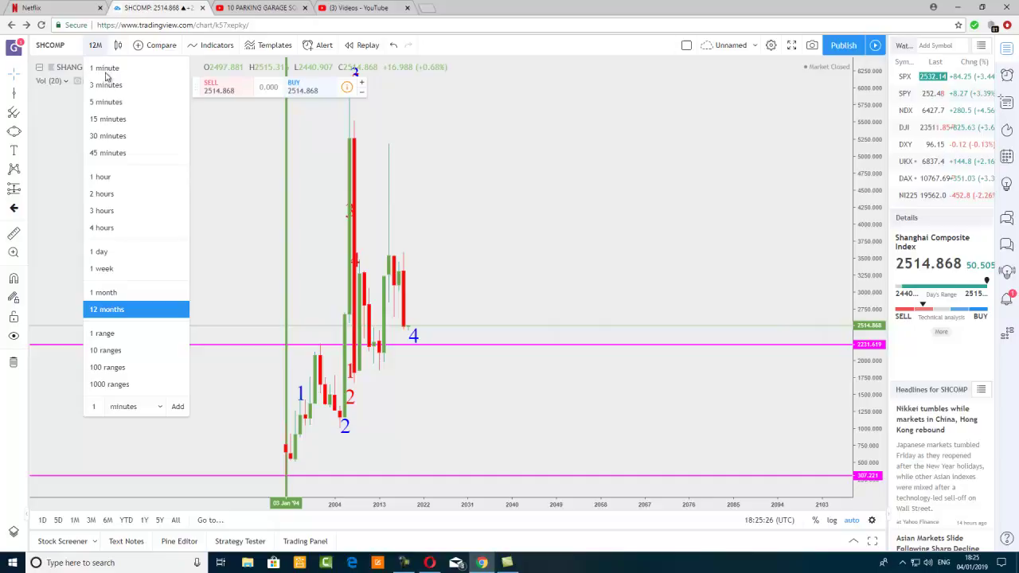
{"action": "left_click", "coordinate": [106, 293]}
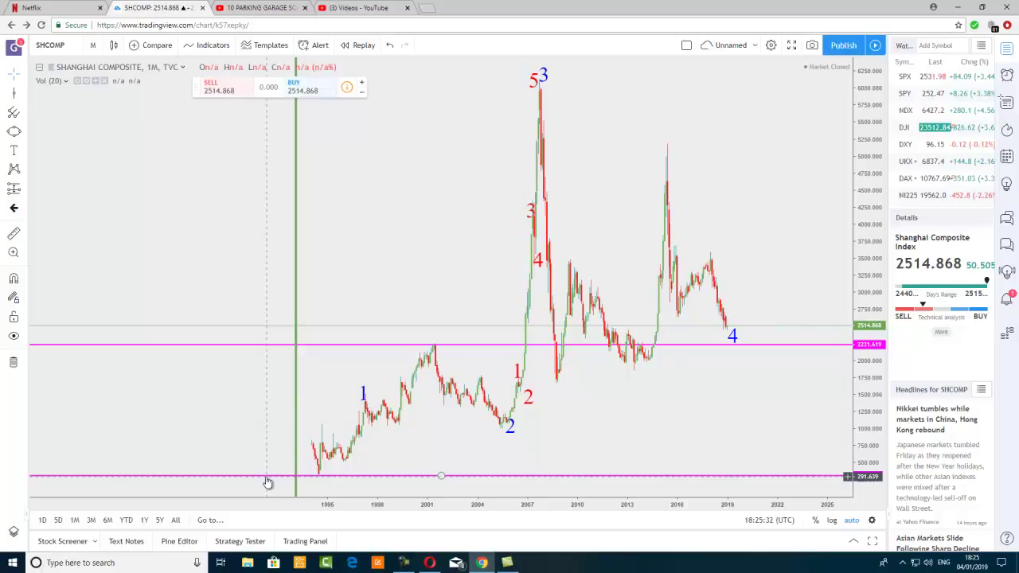
Draw a trend line from the July 1994 low through the 2005 low, ending in March 2025 at about 2348
{"action": "scroll", "coordinate": [268, 482], "scroll_direction": "up", "scroll_amount": 1}
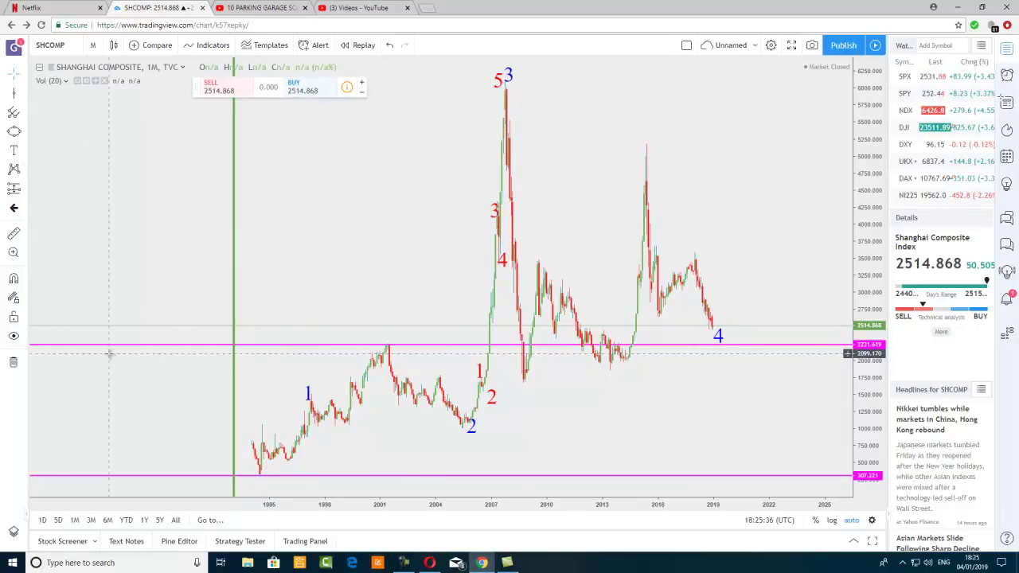
{"action": "left_click", "coordinate": [27, 94]}
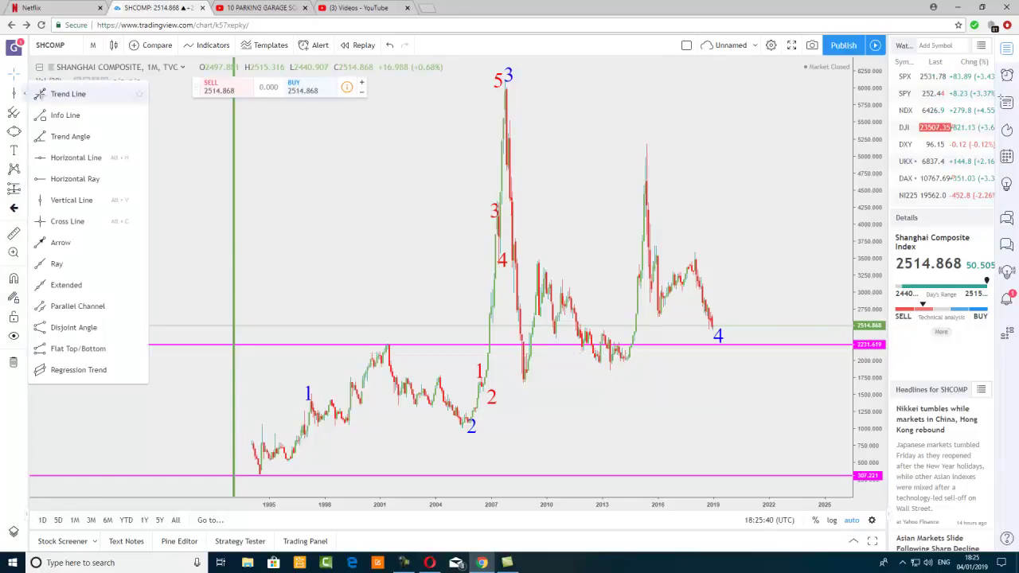
{"action": "left_click", "coordinate": [41, 94]}
{"action": "left_click", "coordinate": [259, 476]}
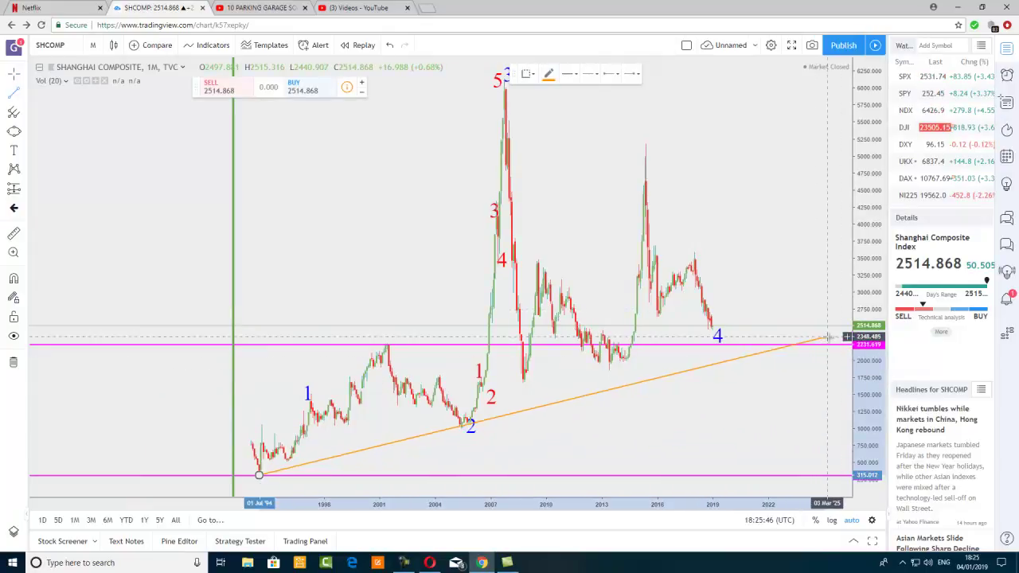
{"action": "left_click", "coordinate": [826, 337]}
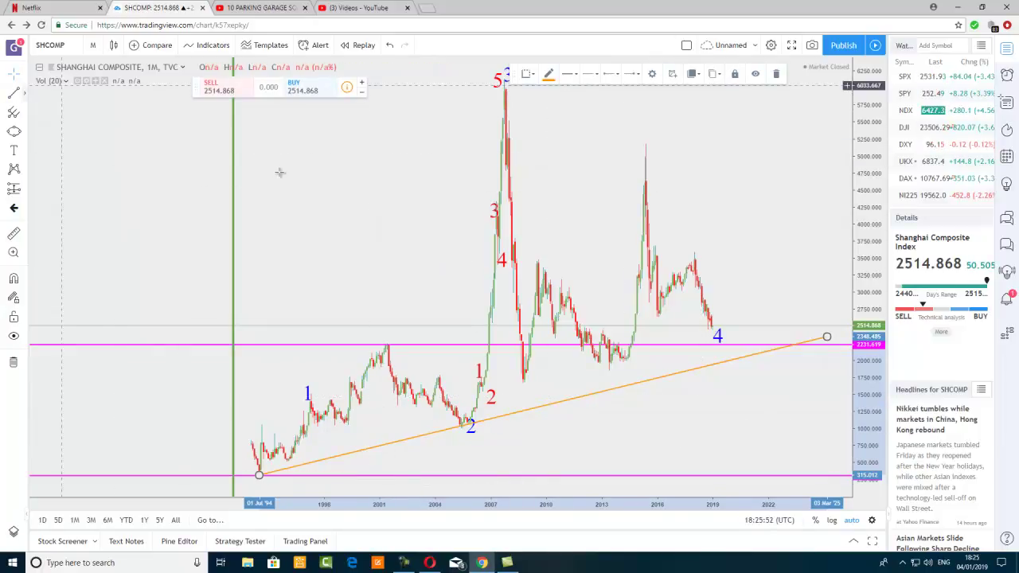
Draw a second trend line from the 2005 low through the latest low, ending in August 2025 at about 3143
{"action": "left_click", "coordinate": [16, 93]}
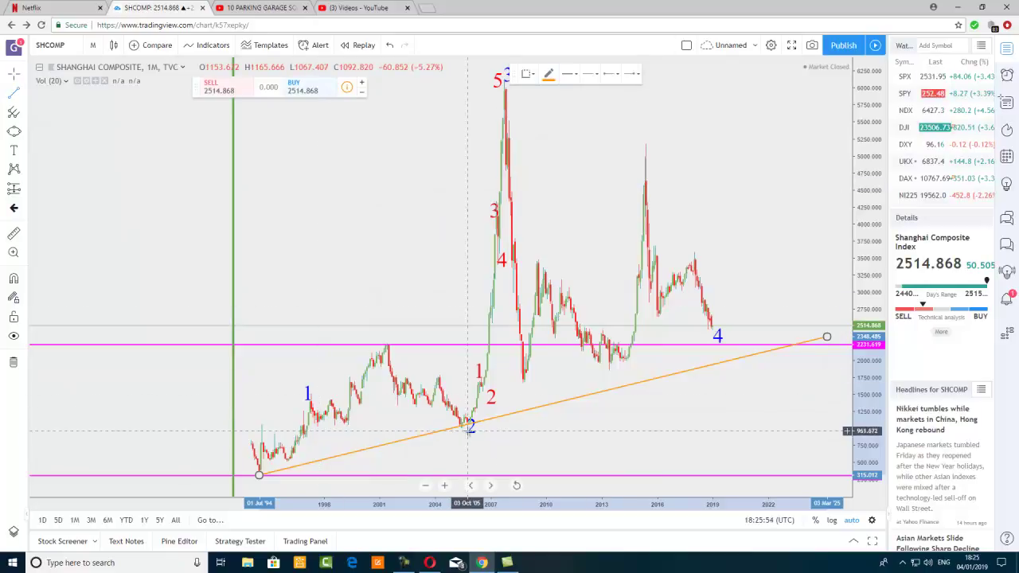
{"action": "left_click", "coordinate": [468, 430]}
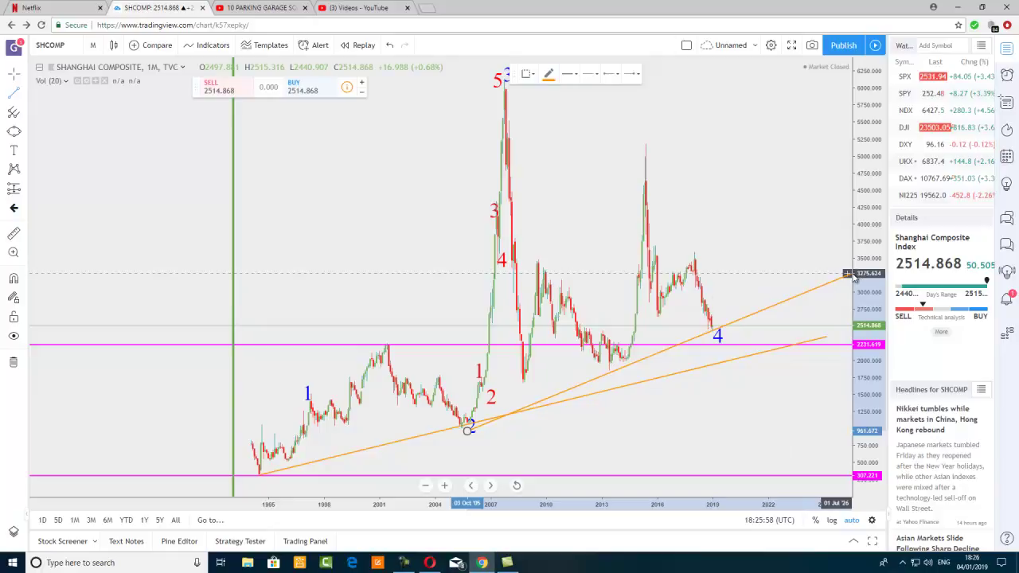
{"action": "left_click", "coordinate": [833, 284]}
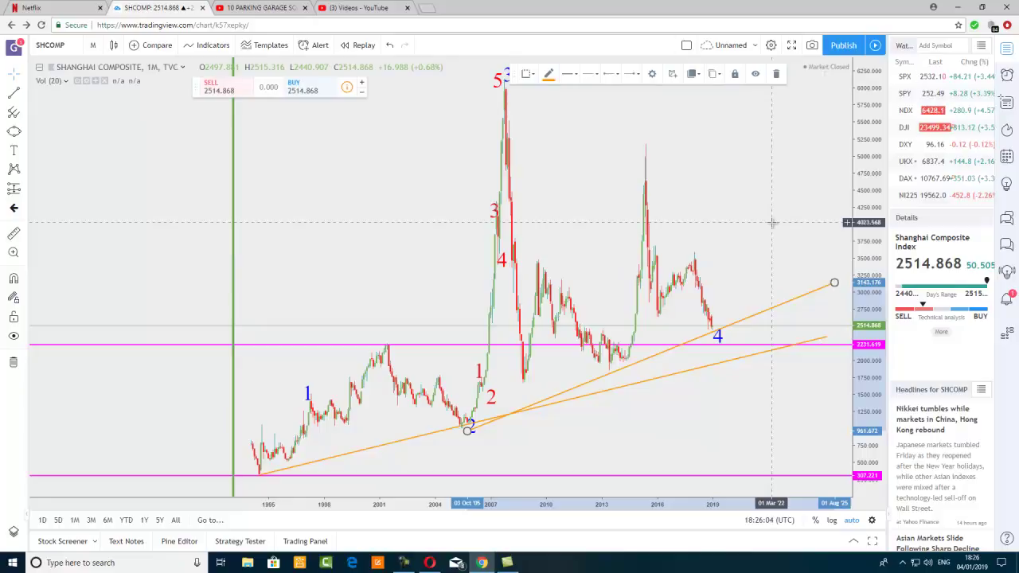
{"action": "left_click", "coordinate": [772, 223]}
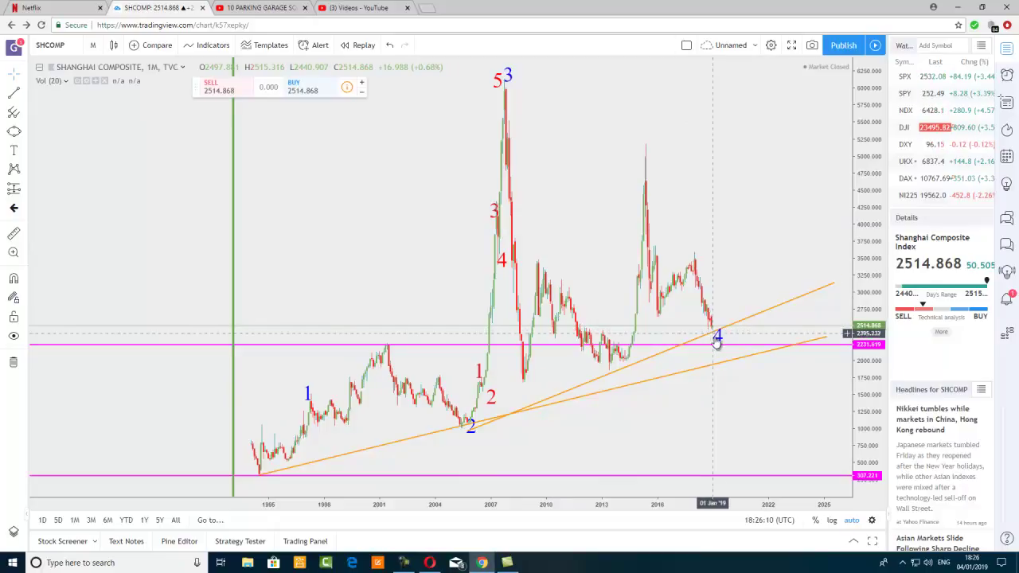
{"action": "left_click", "coordinate": [728, 359]}
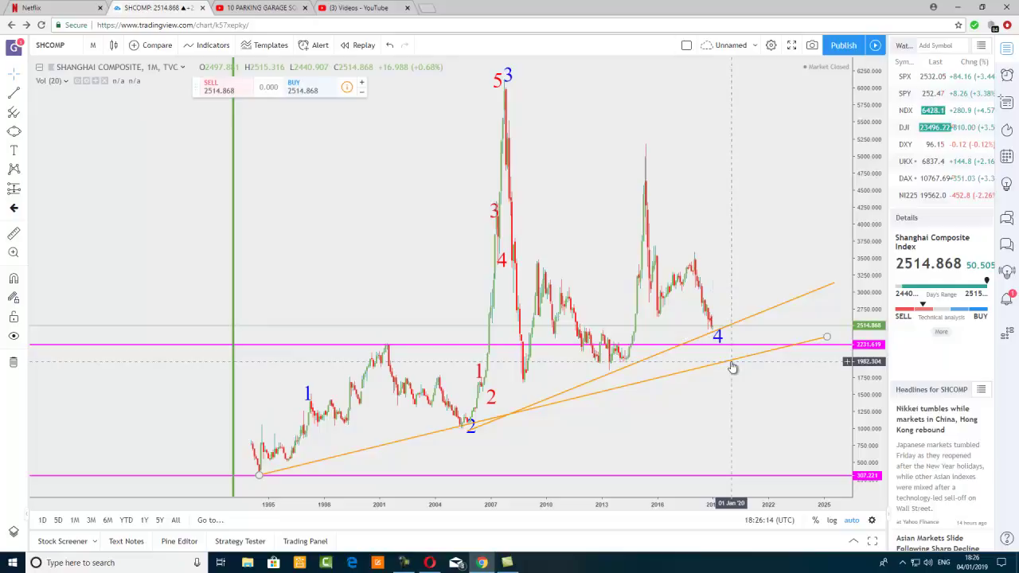
{"action": "left_click", "coordinate": [717, 336]}
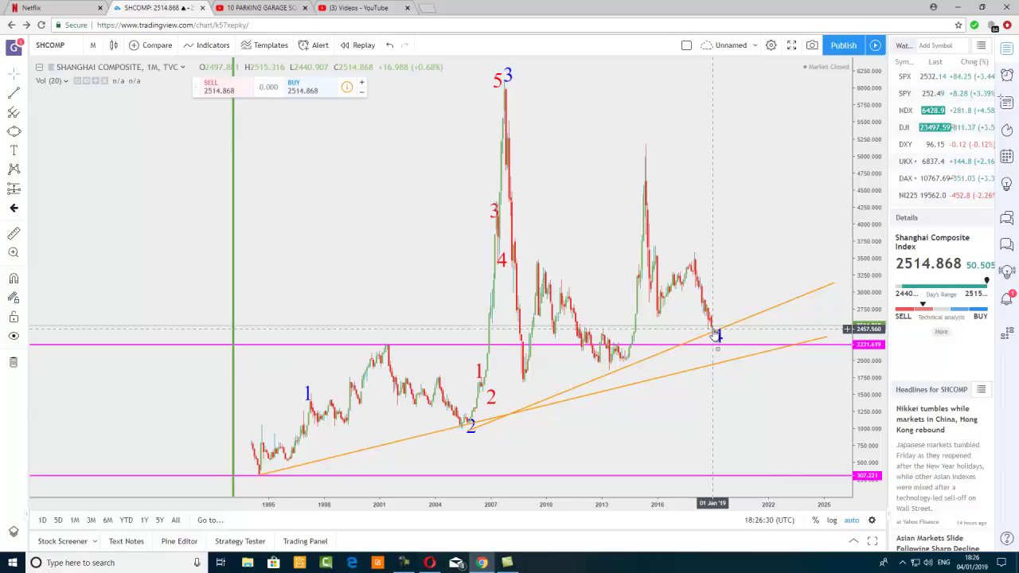
{"action": "left_click", "coordinate": [471, 430]}
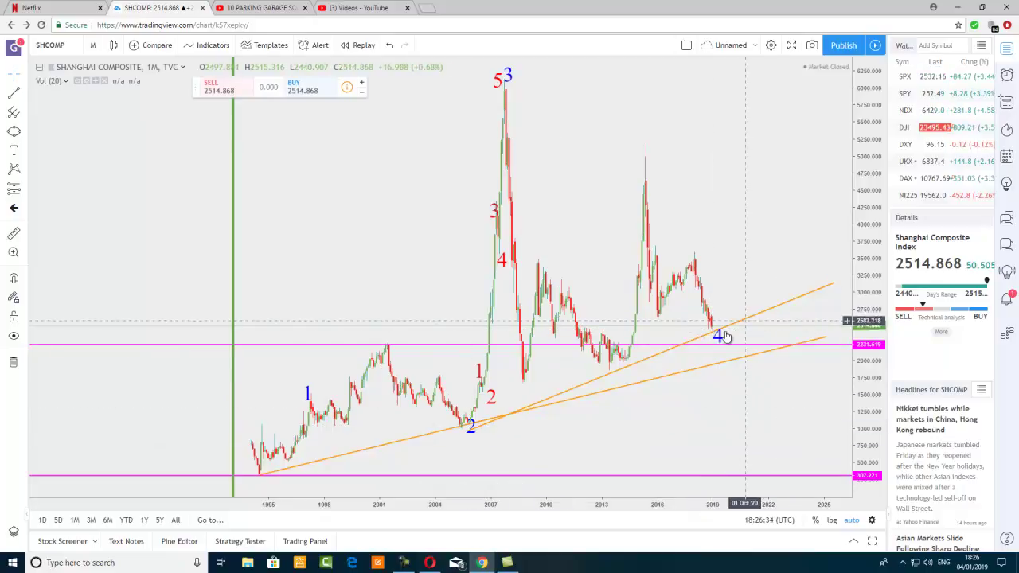
{"action": "left_click", "coordinate": [717, 334]}
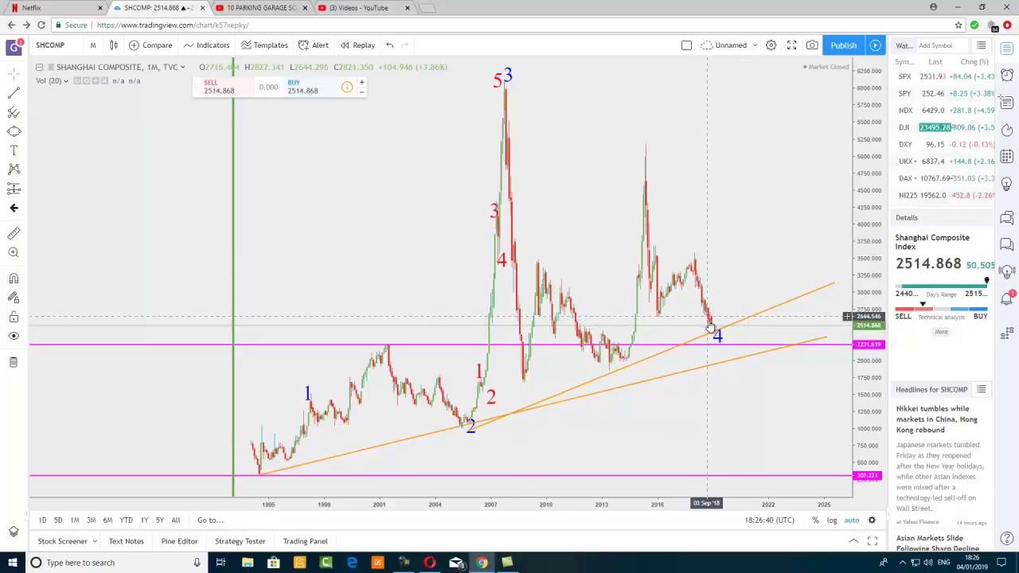
{"action": "left_click_drag", "start_coordinate": [715, 330], "coordinate": [719, 334]}
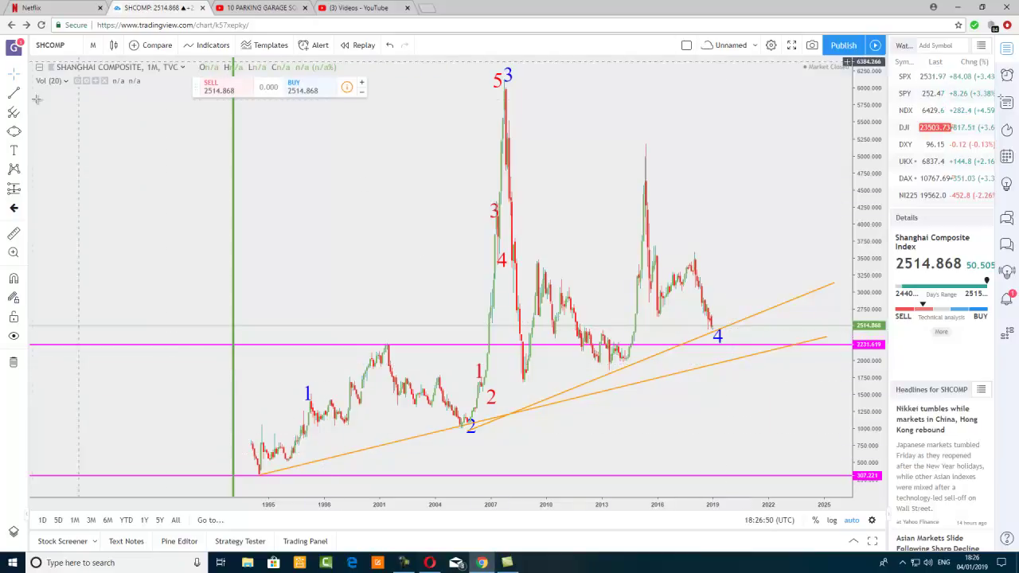
Draw a trend line from the May 2001 high, at about 2208, up to the 2007 peak
{"action": "left_click", "coordinate": [384, 347]}
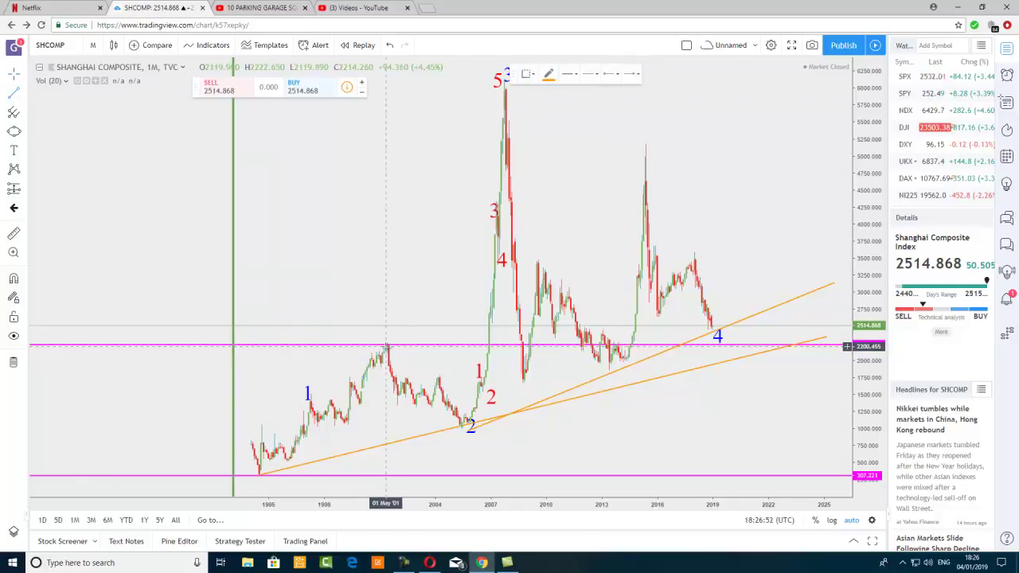
{"action": "left_click", "coordinate": [504, 82]}
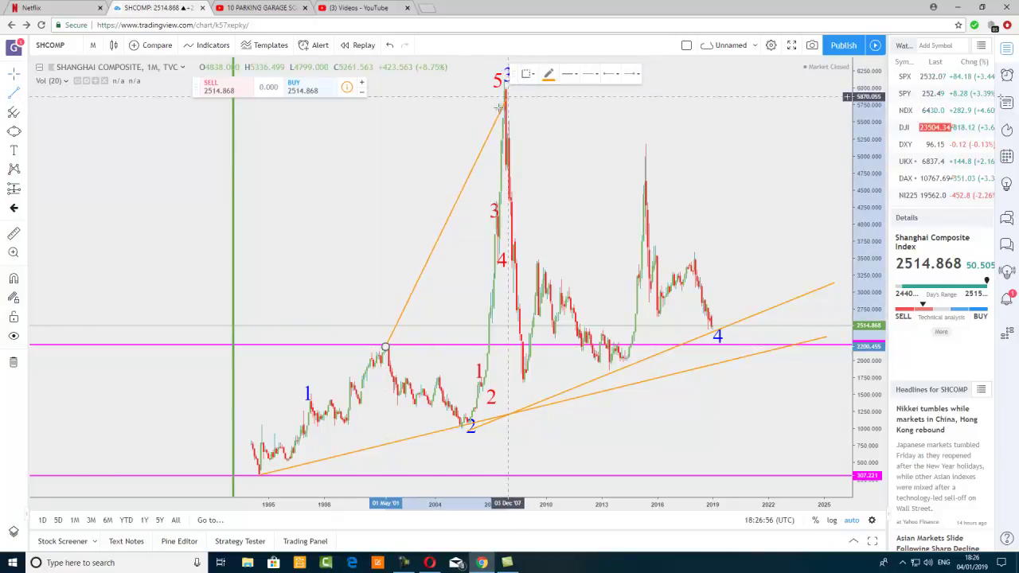
{"action": "left_click_drag", "start_coordinate": [505, 76], "coordinate": [507, 79]}
{"action": "left_click", "coordinate": [446, 236]}
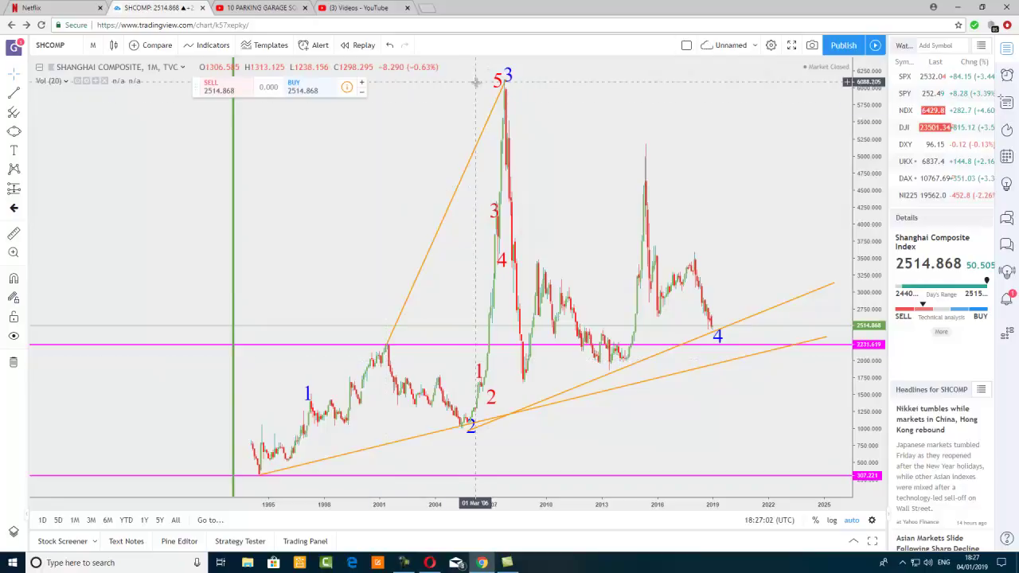
Draw a trend line from the July 2001 high at about 2193 across the 2015 peak, ending in May 2019 at about 6026
{"action": "left_click", "coordinate": [13, 93]}
{"action": "left_click", "coordinate": [388, 347]}
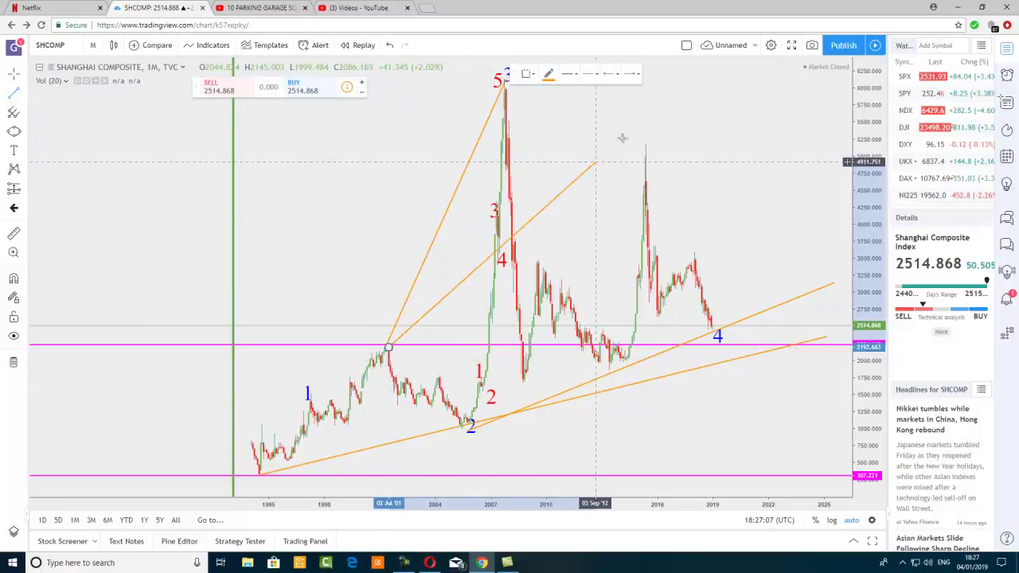
{"action": "left_click", "coordinate": [719, 86]}
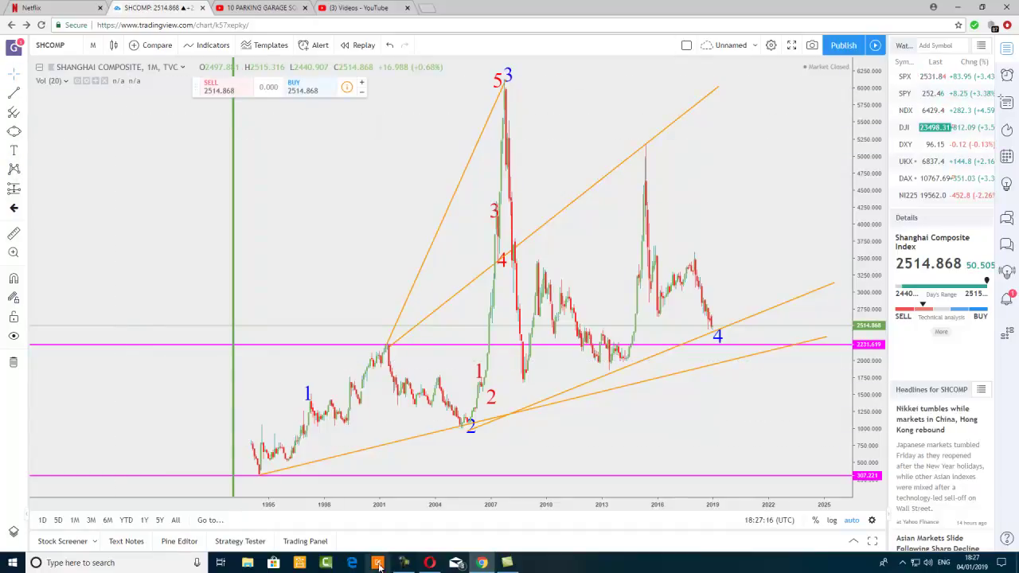
{"action": "left_click", "coordinate": [406, 565]}
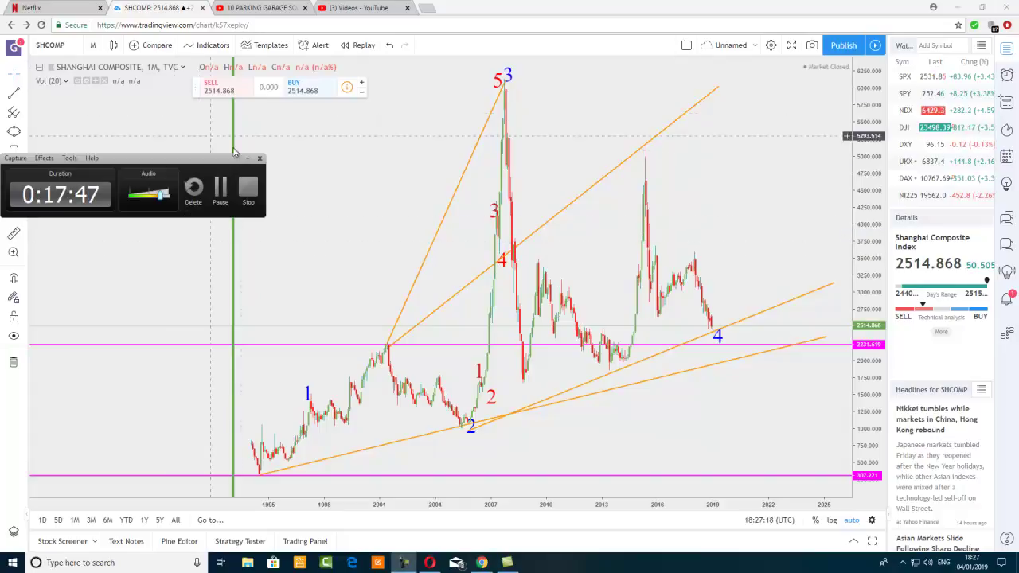
{"action": "left_click", "coordinate": [227, 143]}
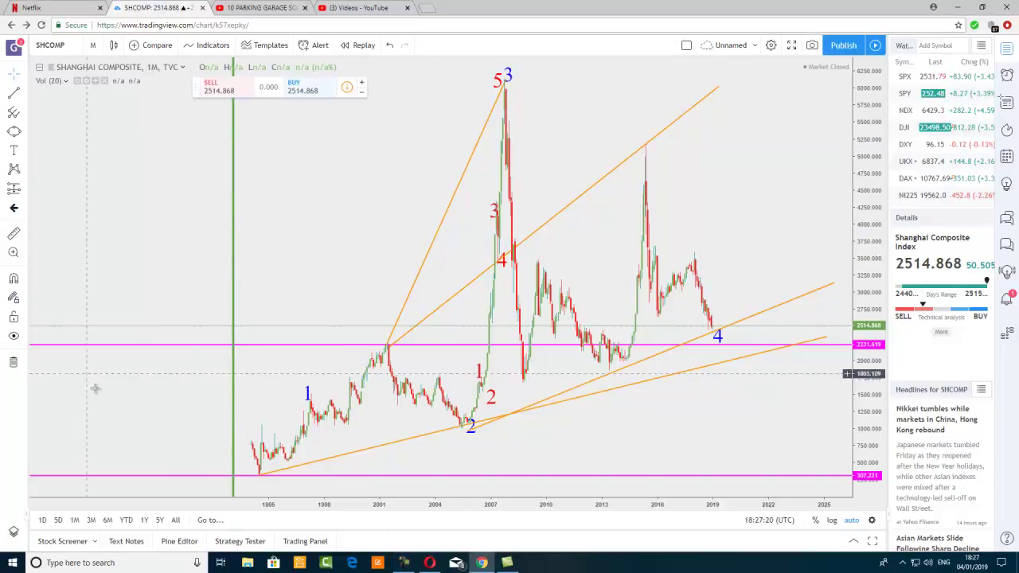
Draw a trial trend line from July 2005 near the wave 2 low to March 2014 at about 3798, and erase it
{"action": "left_click", "coordinate": [13, 94]}
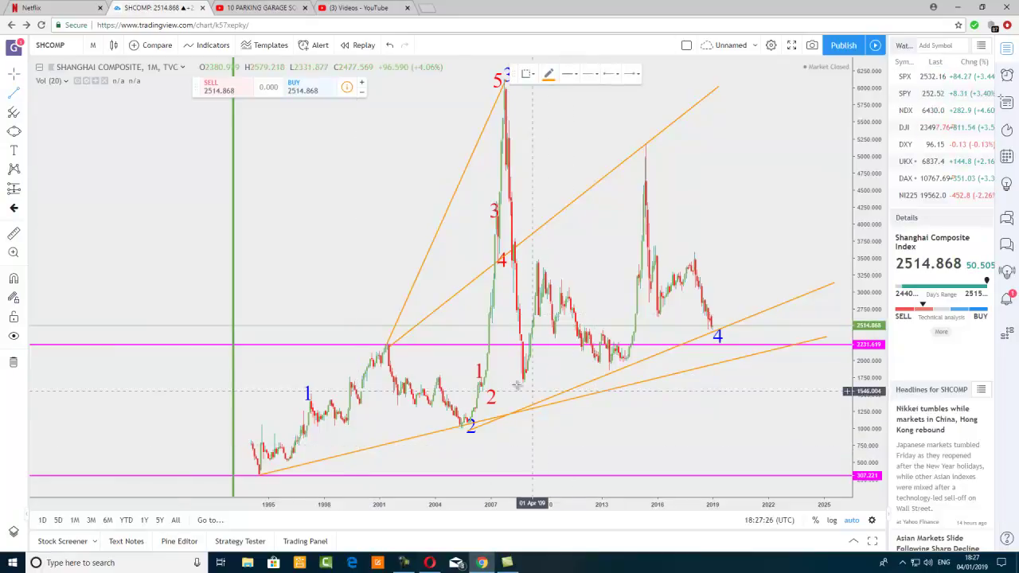
{"action": "mouse_move", "coordinate": [462, 428]}
{"action": "left_mouse_down"}
{"action": "mouse_move", "coordinate": [812, 159]}
{"action": "mouse_move", "coordinate": [587, 151]}
{"action": "mouse_move", "coordinate": [740, 170]}
{"action": "mouse_move", "coordinate": [652, 251]}
{"action": "mouse_move", "coordinate": [582, 289]}
{"action": "mouse_move", "coordinate": [623, 237]}
{"action": "left_mouse_up"}
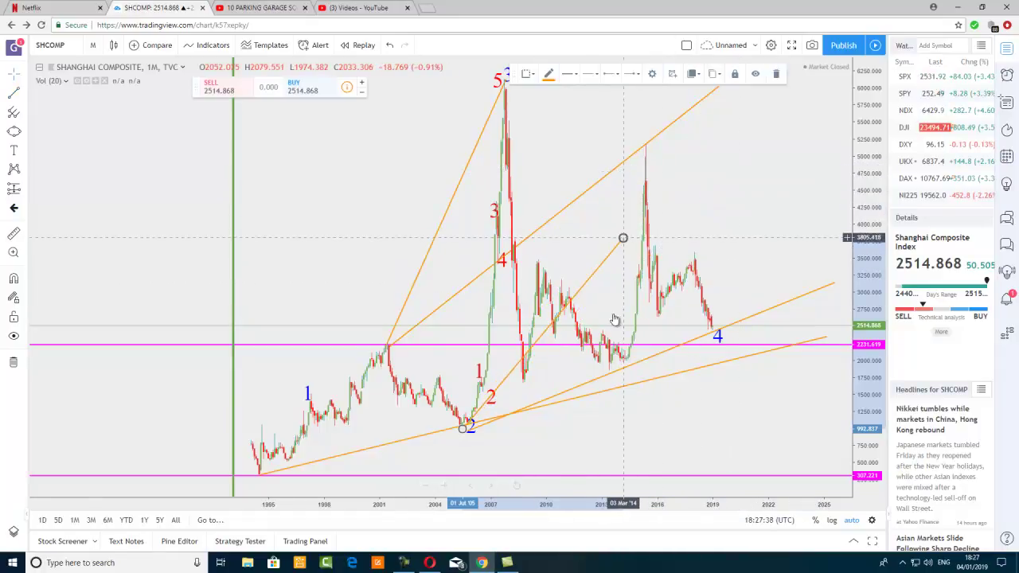
{"action": "left_click", "coordinate": [12, 78]}
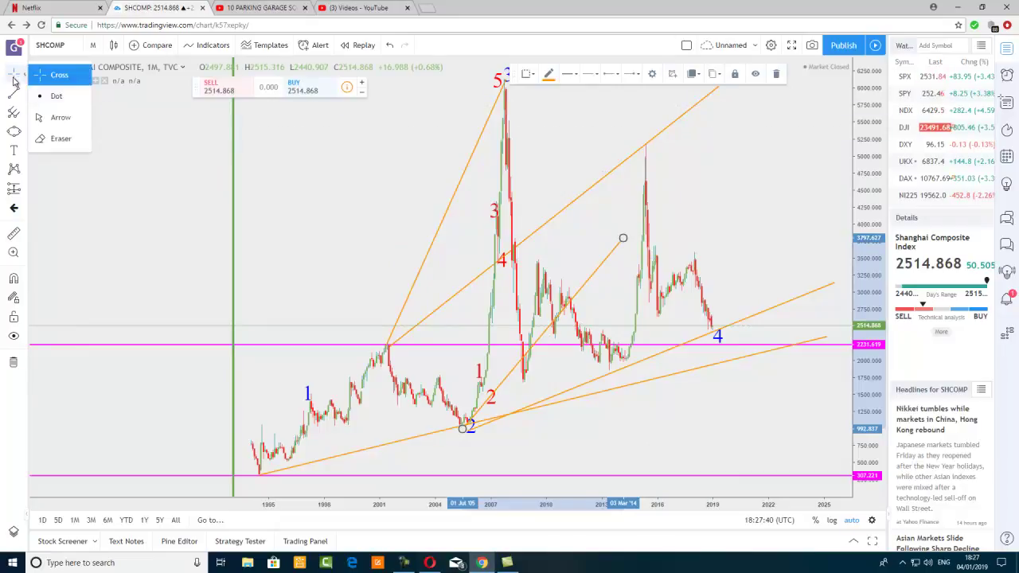
{"action": "left_click", "coordinate": [62, 139]}
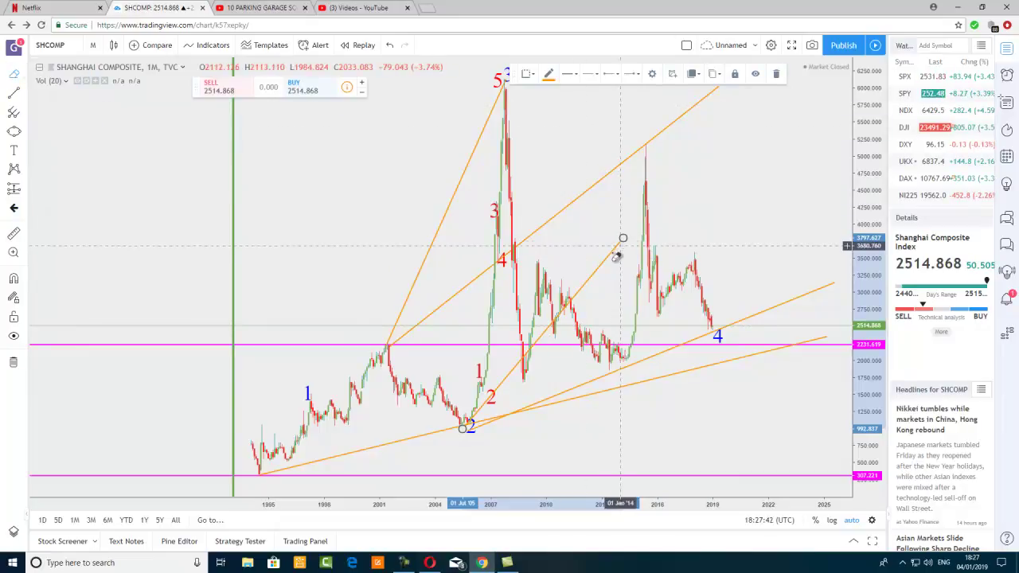
{"action": "left_click", "coordinate": [609, 255]}
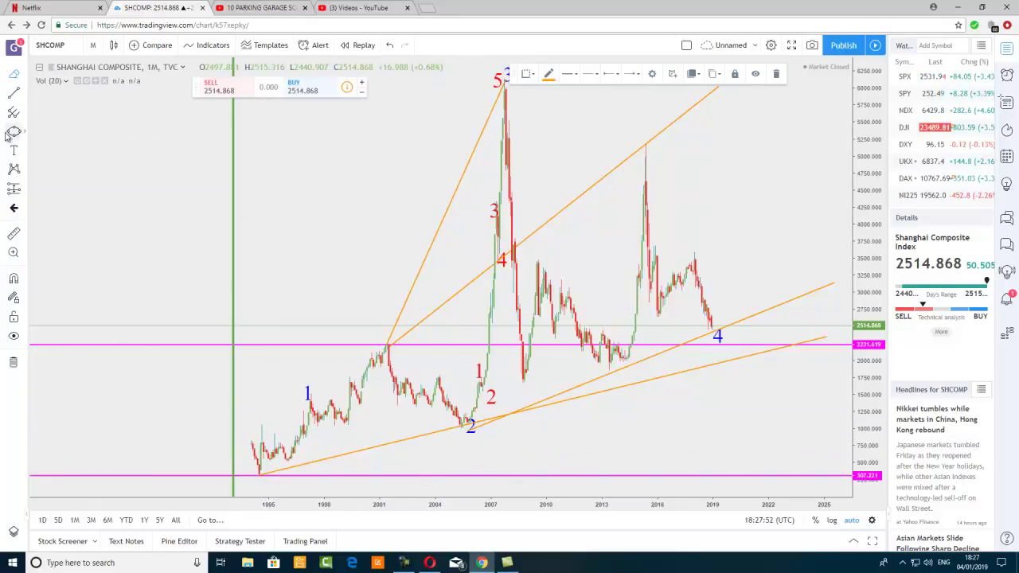
Draw a trend line from the August 1994 low at about 260 across the 2018 high, ending in April 2025 at about 4507
{"action": "left_click", "coordinate": [830, 146]}
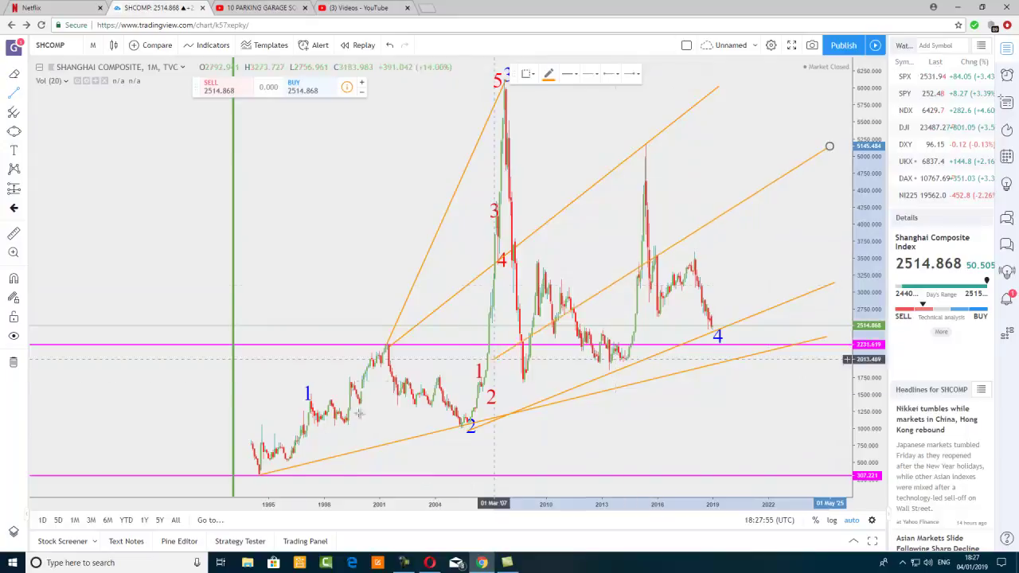
{"action": "left_click", "coordinate": [261, 477]}
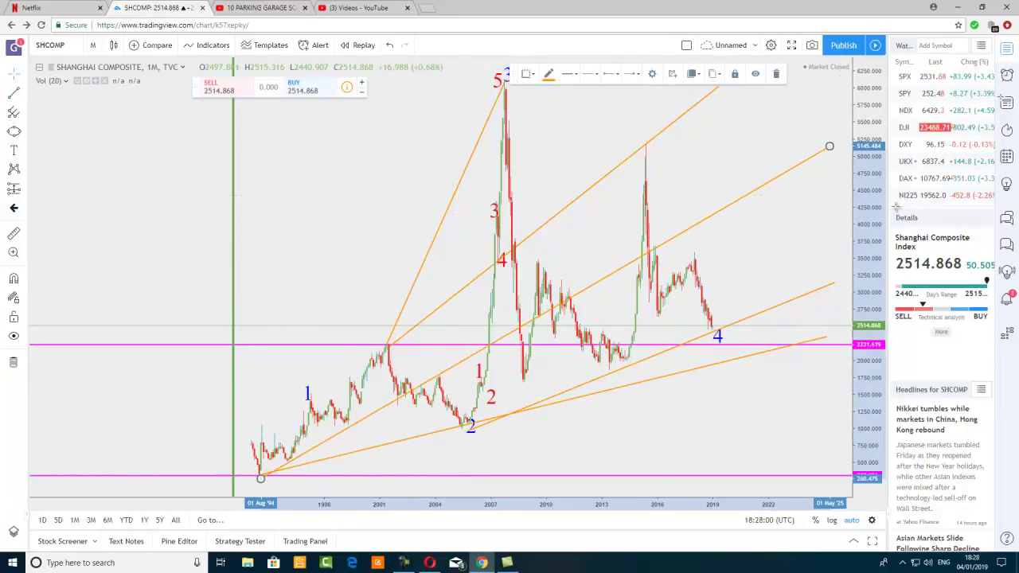
{"action": "left_click_drag", "start_coordinate": [830, 147], "coordinate": [832, 188]}
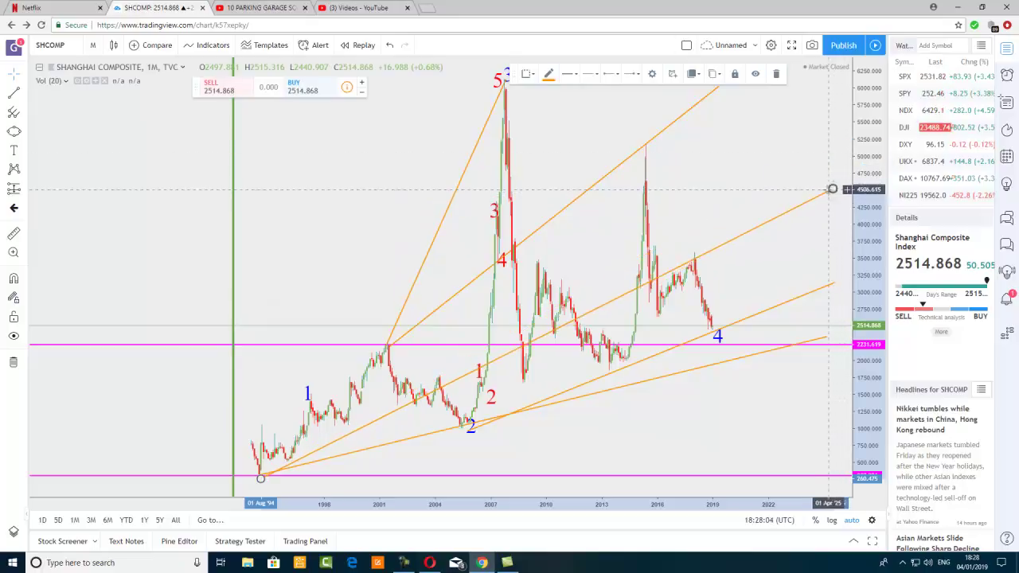
Set the stats text colour of the trend line running from the 2001 high across the 2015 peak to green
{"action": "right_click", "coordinate": [606, 181]}
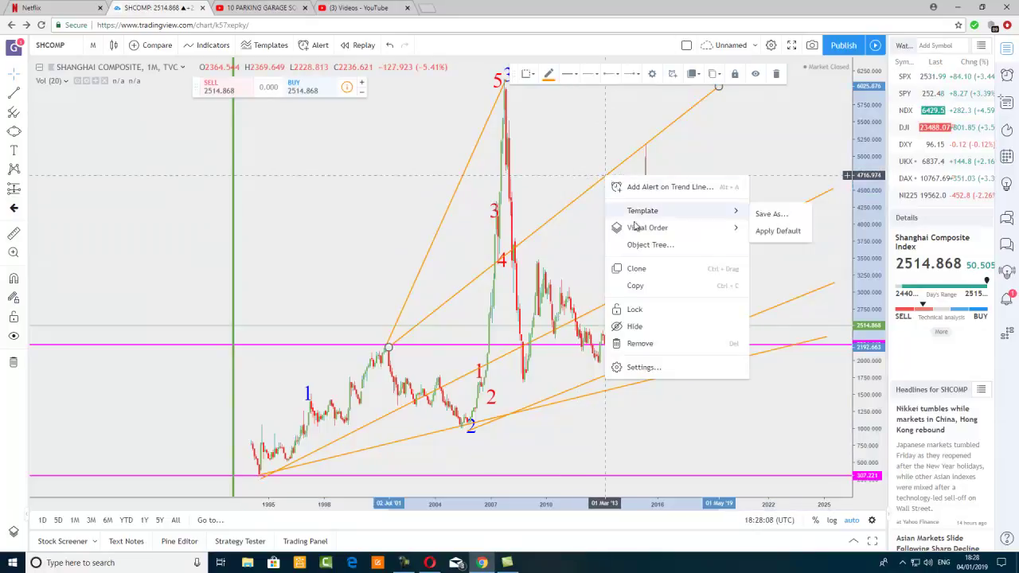
{"action": "left_click", "coordinate": [643, 368]}
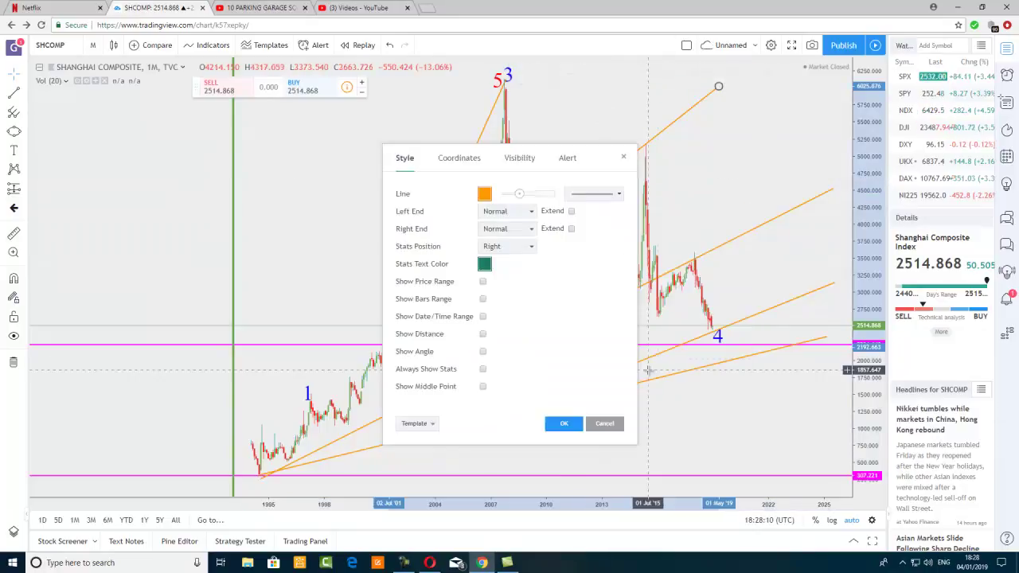
{"action": "left_click", "coordinate": [484, 264]}
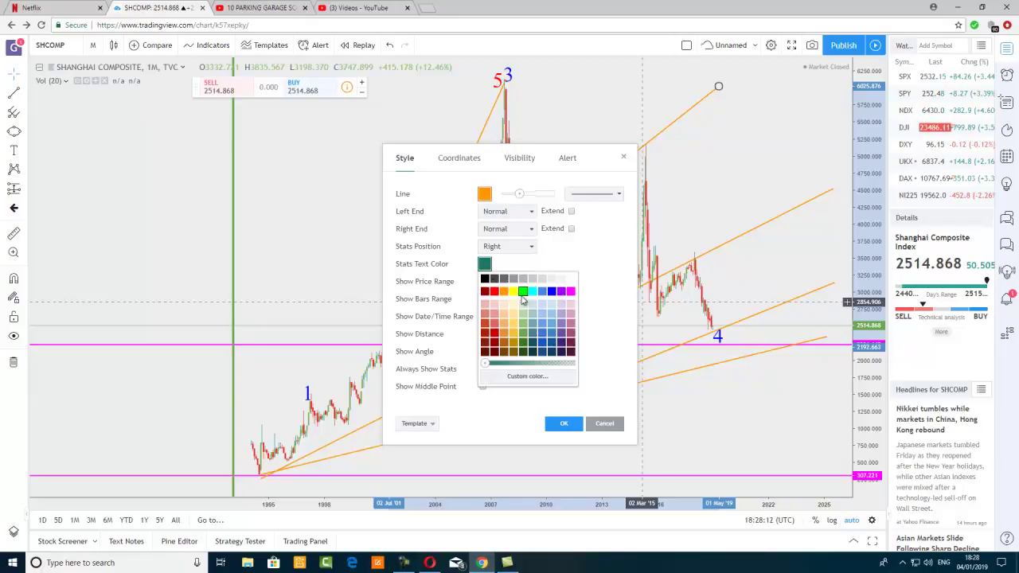
{"action": "left_click", "coordinate": [523, 333]}
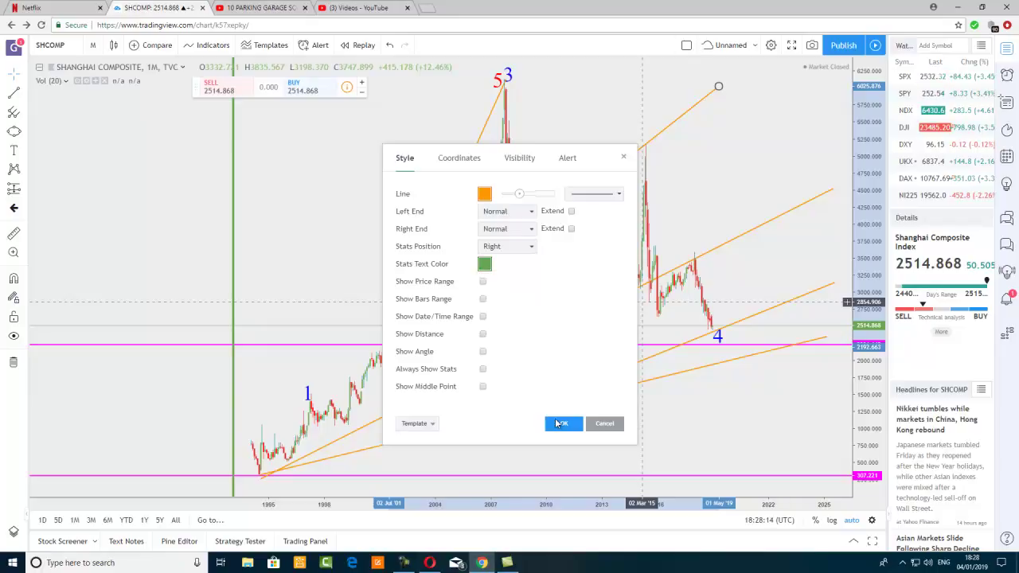
{"action": "left_click", "coordinate": [563, 424]}
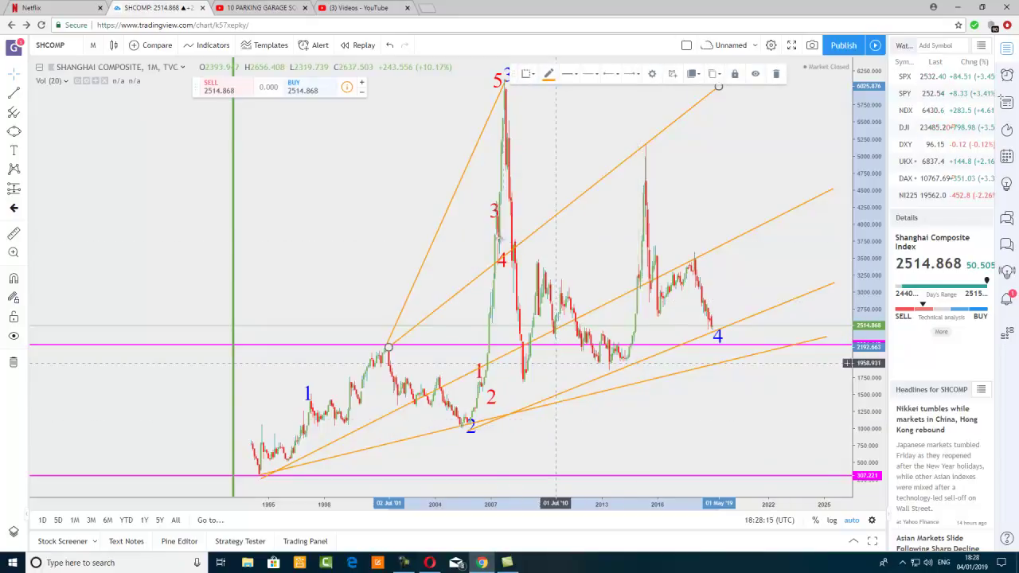
Change the line colour of the trend line from the 2001 high across the 2015 peak to light green
{"action": "right_click", "coordinate": [573, 208]}
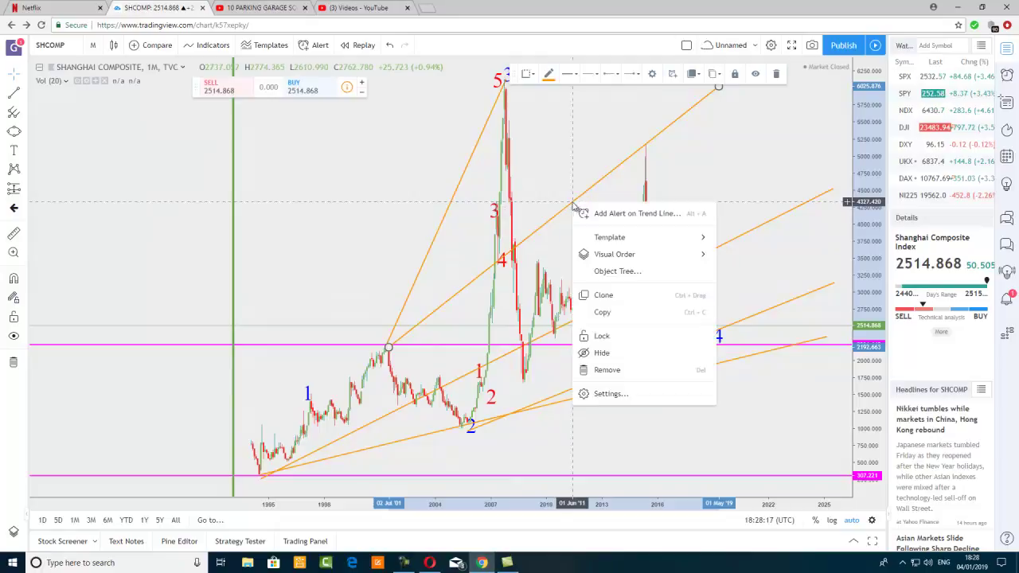
{"action": "left_click", "coordinate": [605, 394]}
{"action": "left_click", "coordinate": [486, 195]}
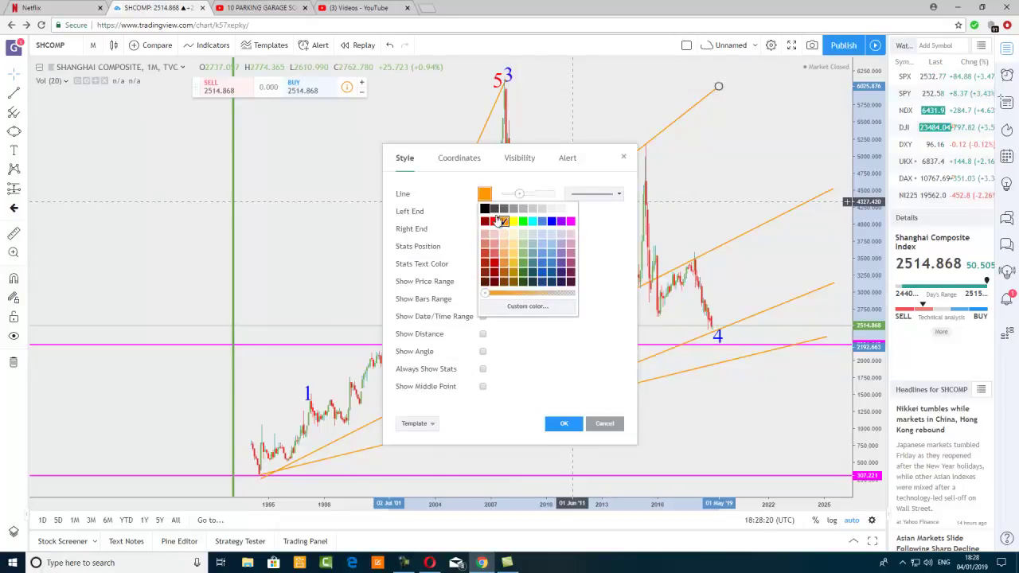
{"action": "left_click", "coordinate": [534, 264]}
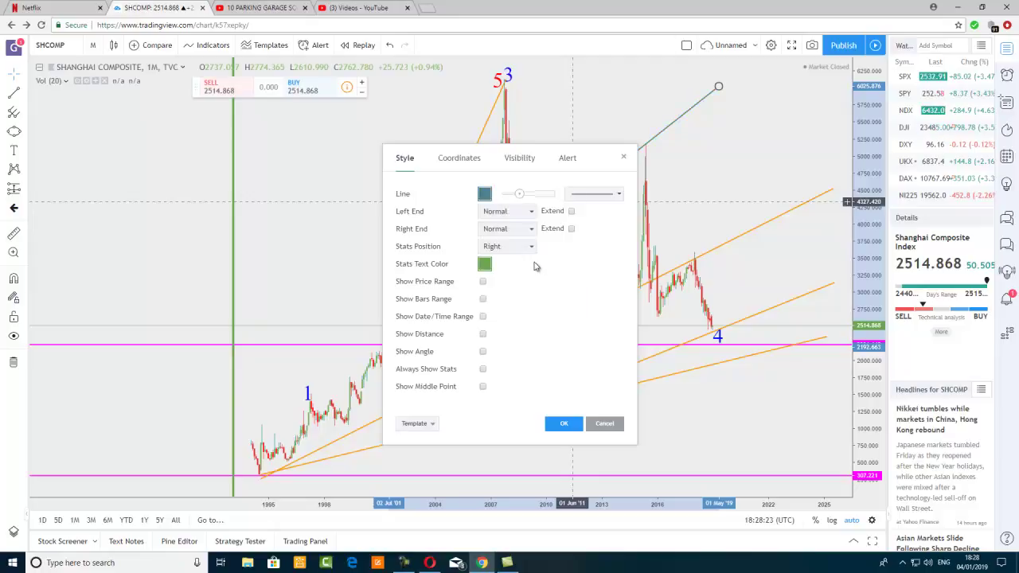
{"action": "left_click", "coordinate": [485, 195]}
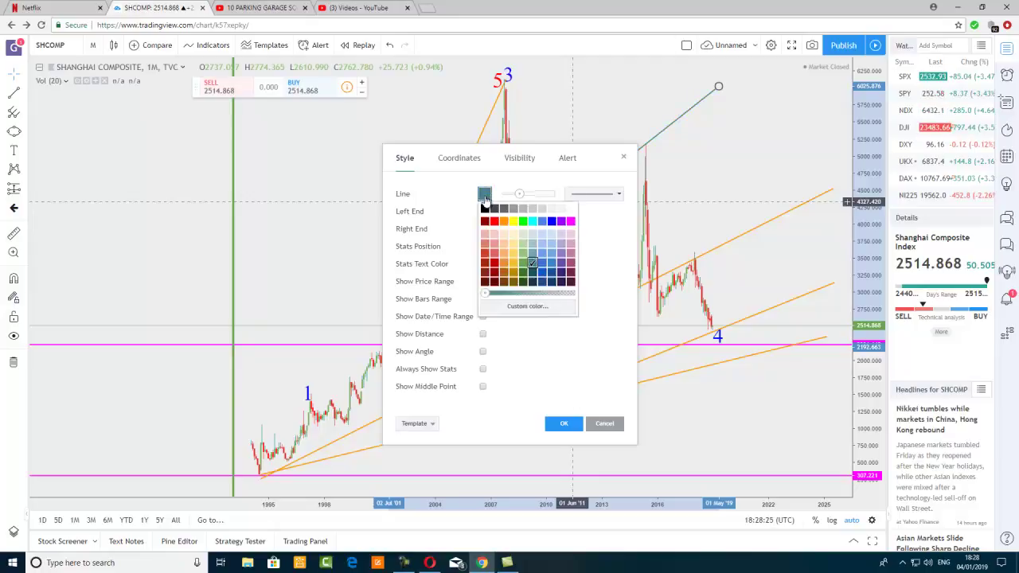
{"action": "left_click", "coordinate": [524, 255]}
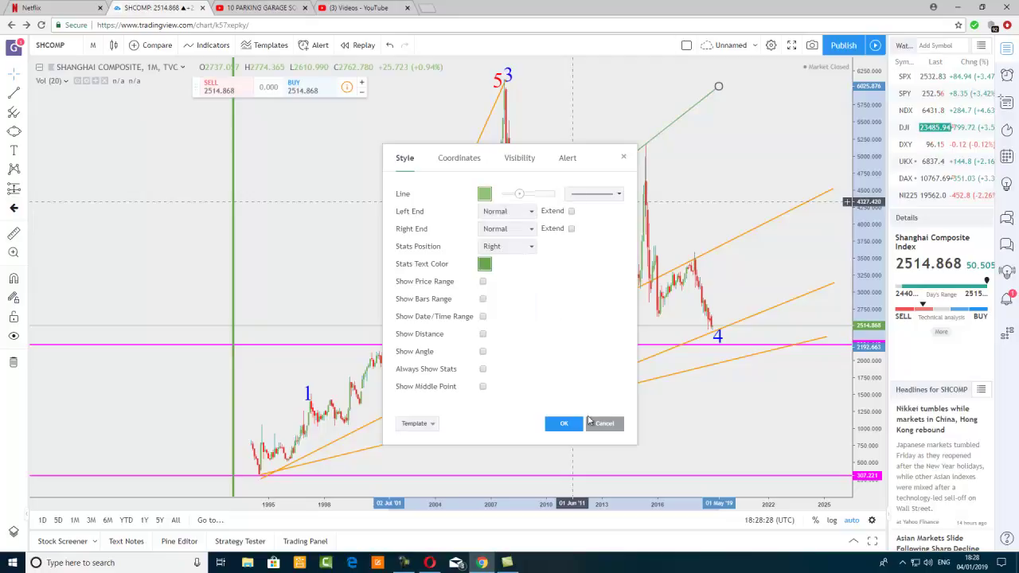
{"action": "left_click", "coordinate": [565, 424]}
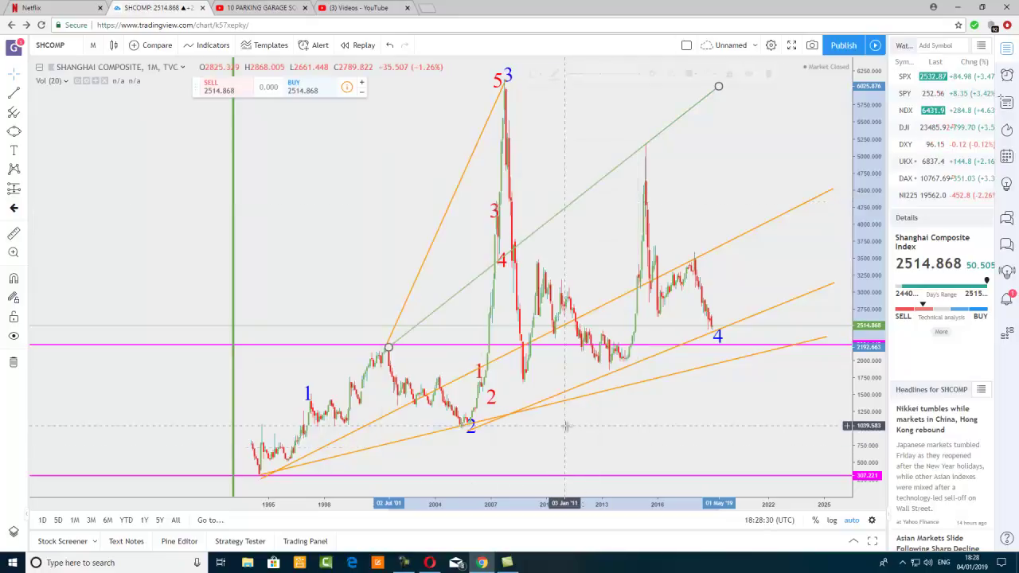
Recolour the trend line from the 1994 low through the 2005 low green and move its start to October 1994 at about 307
{"action": "right_click", "coordinate": [669, 375]}
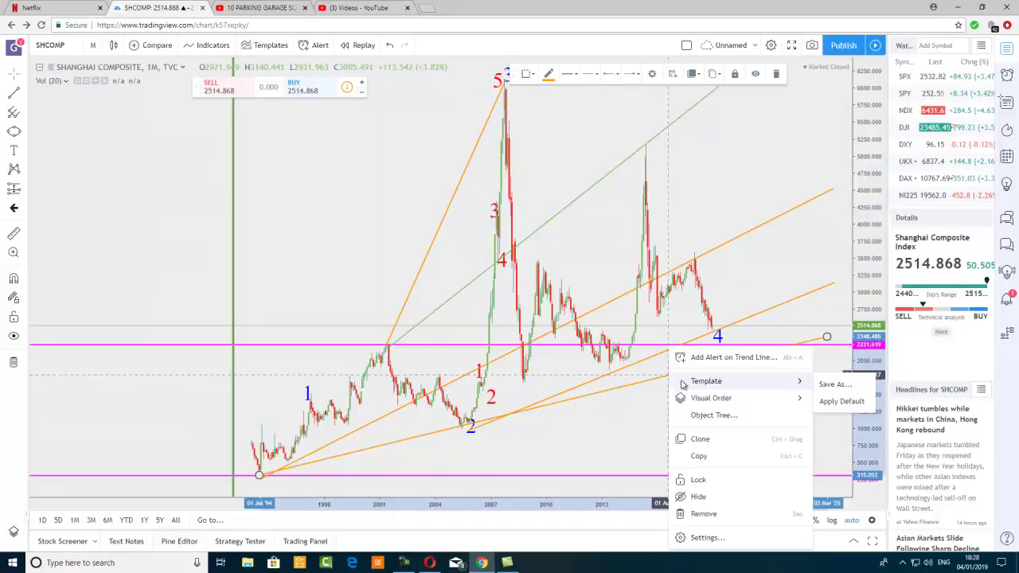
{"action": "left_click", "coordinate": [707, 537]}
{"action": "left_click", "coordinate": [485, 195]}
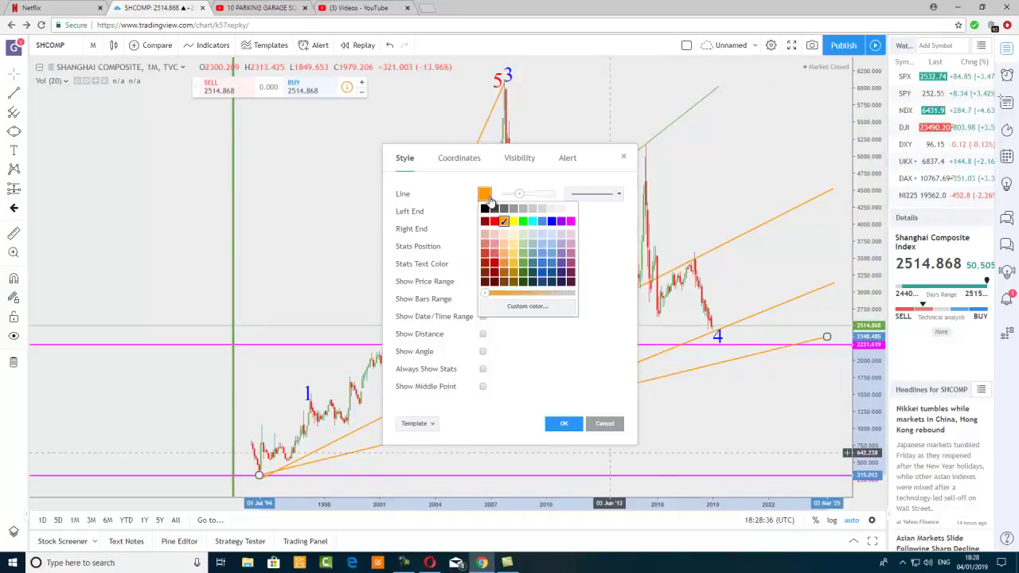
{"action": "left_click", "coordinate": [523, 263]}
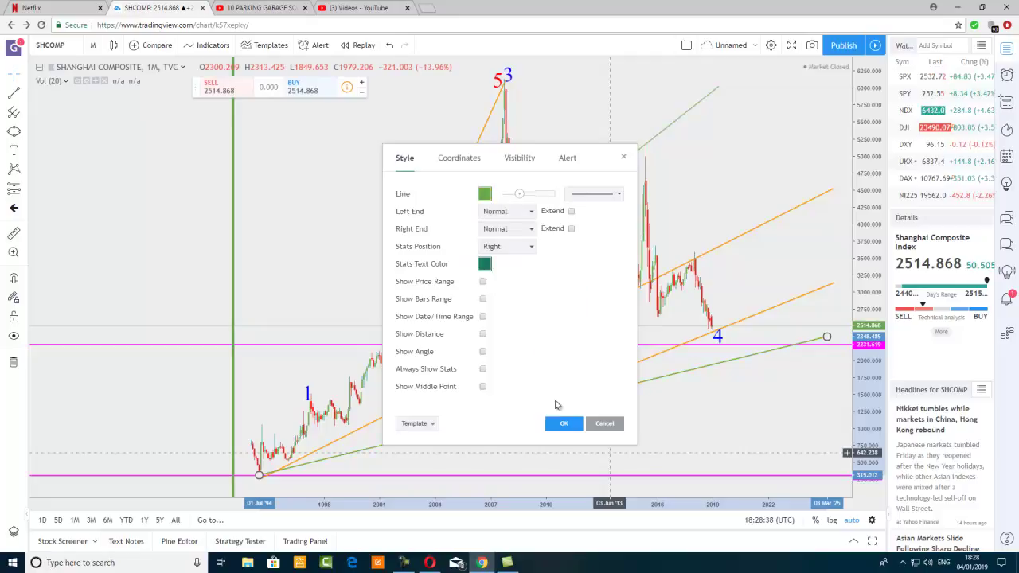
{"action": "left_click", "coordinate": [563, 425]}
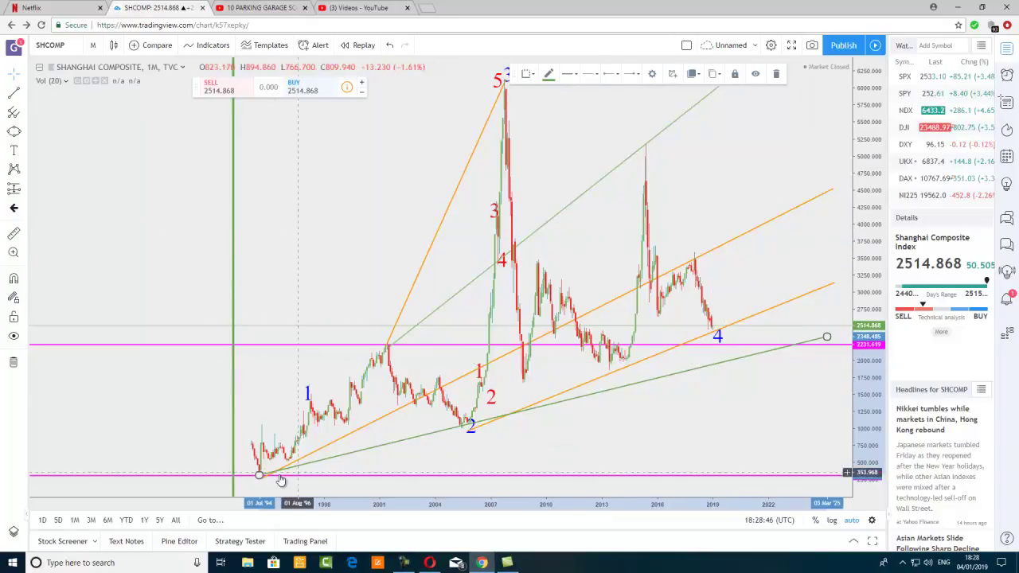
{"action": "left_click_drag", "start_coordinate": [278, 477], "coordinate": [263, 480]}
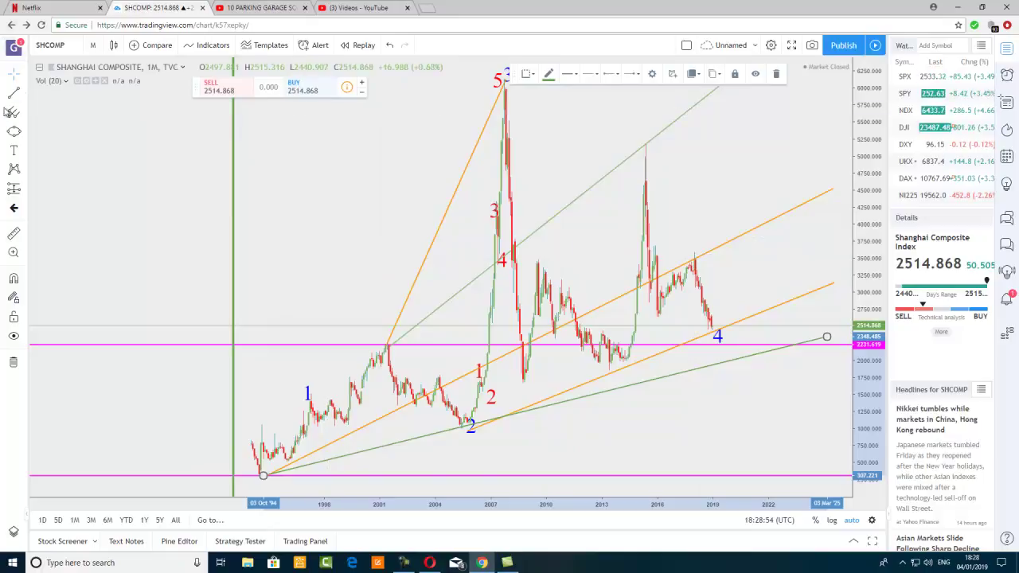
Draw a green trend line from January 2002 at about 829 past the 2008 low, ending in June 2025 at about 3728
{"action": "left_click", "coordinate": [13, 97]}
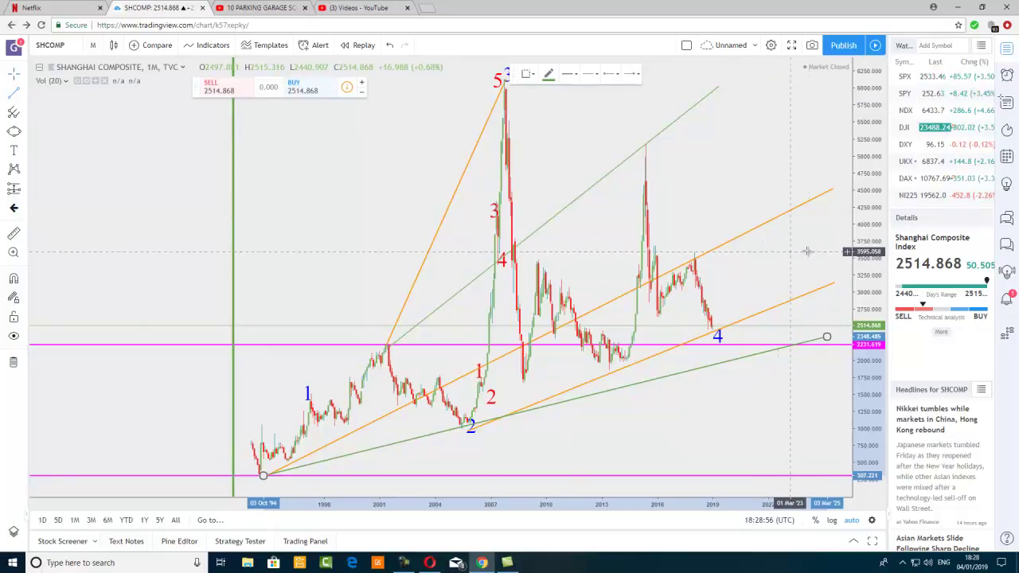
{"action": "left_click", "coordinate": [830, 233]}
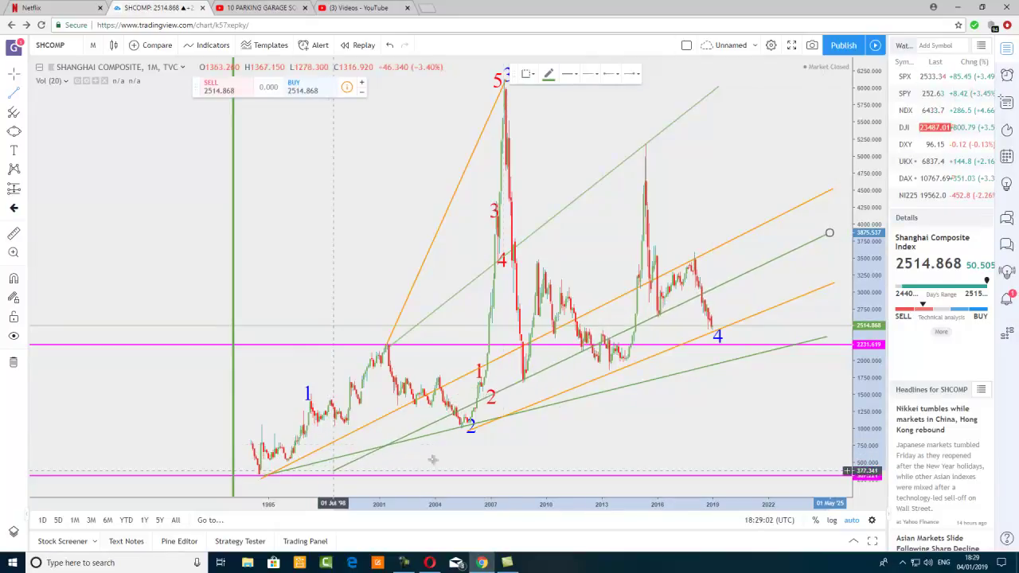
{"action": "left_click", "coordinate": [397, 441]}
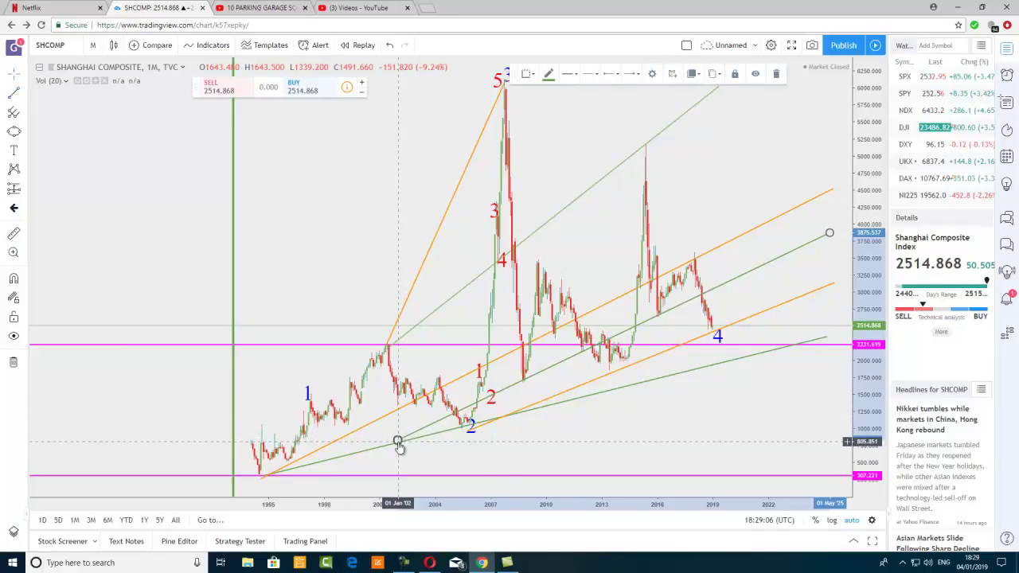
{"action": "left_click_drag", "start_coordinate": [829, 232], "coordinate": [831, 243]}
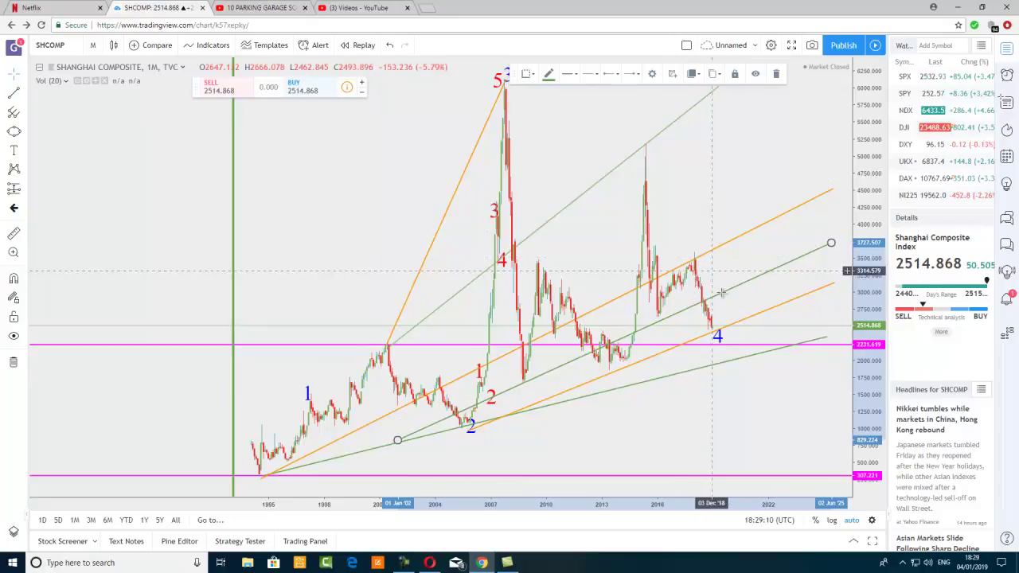
Move the end of the green trend line passing the 2008 low to May 2025 at about 3759
{"action": "left_click_drag", "start_coordinate": [830, 243], "coordinate": [831, 240]}
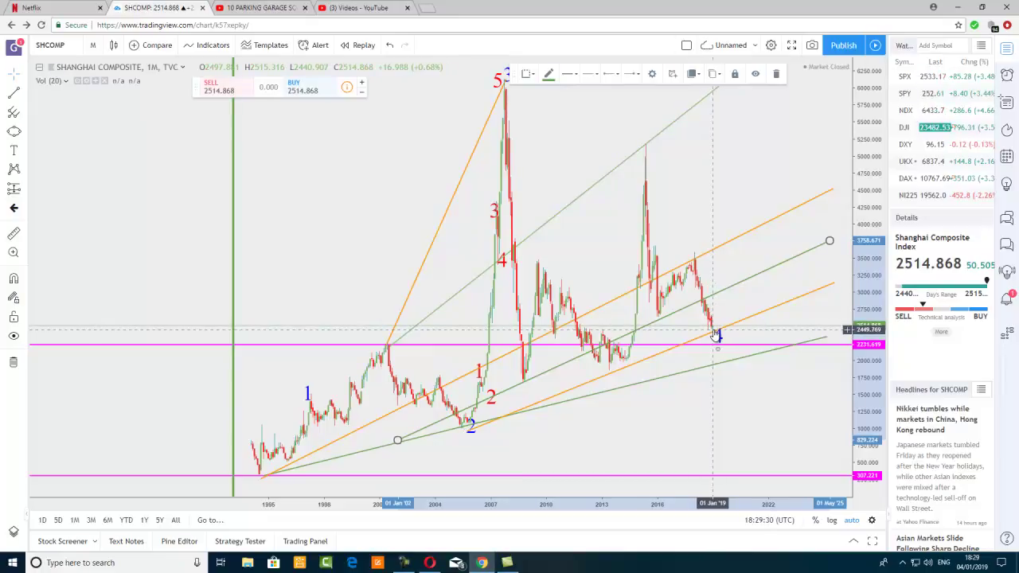
On the daily chart, draw a falling green trend line from 13 March 2018 at about 3347 to 12 March 2019 at about 2416
{"action": "left_click", "coordinate": [92, 46]}
{"action": "left_click", "coordinate": [105, 253]}
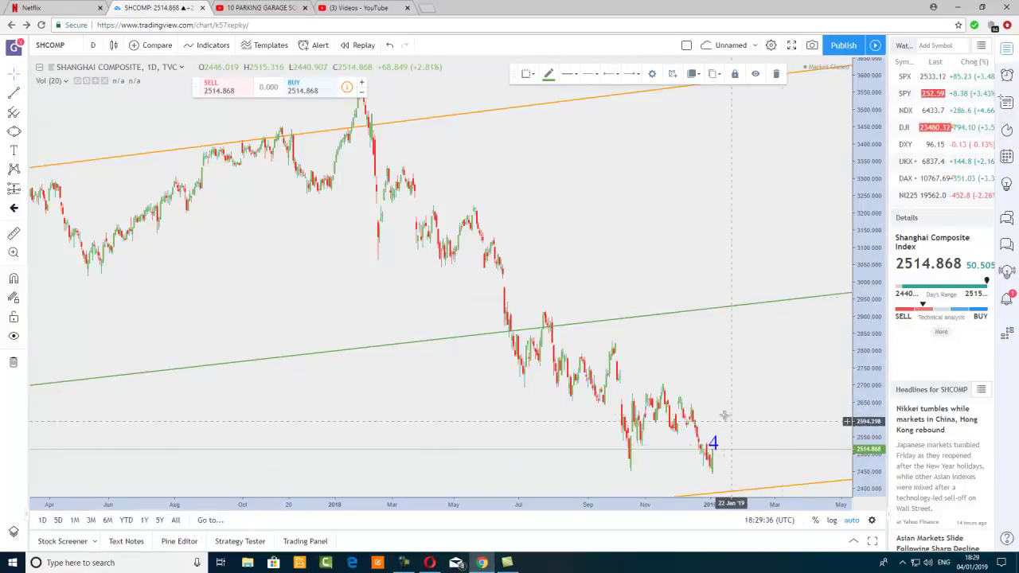
{"action": "scroll", "coordinate": [693, 477], "scroll_direction": "up", "scroll_amount": 2}
{"action": "scroll", "coordinate": [677, 485], "scroll_direction": "up", "scroll_amount": 3}
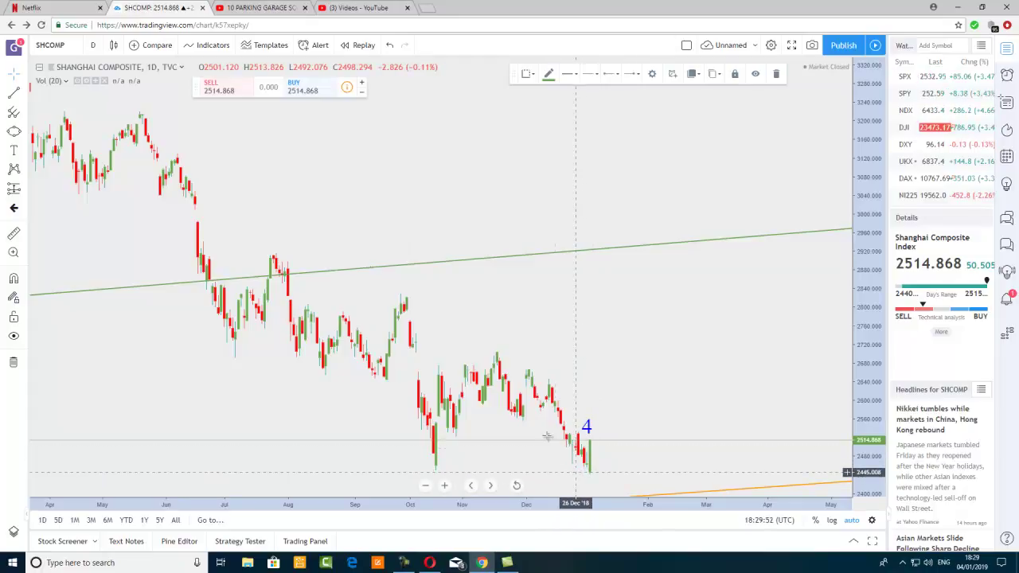
{"action": "scroll", "coordinate": [159, 278], "scroll_direction": "down", "scroll_amount": 6}
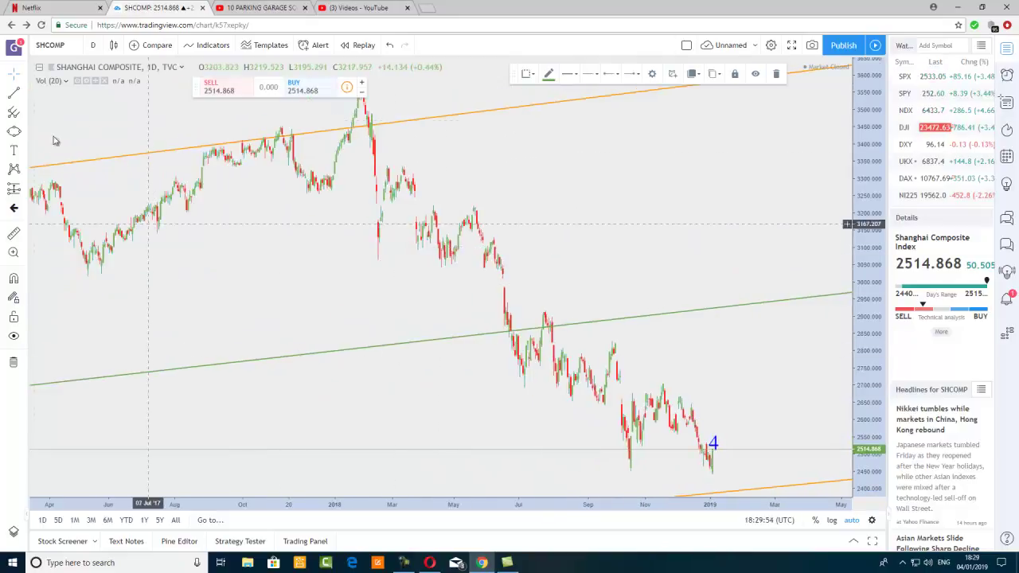
{"action": "left_click", "coordinate": [14, 95]}
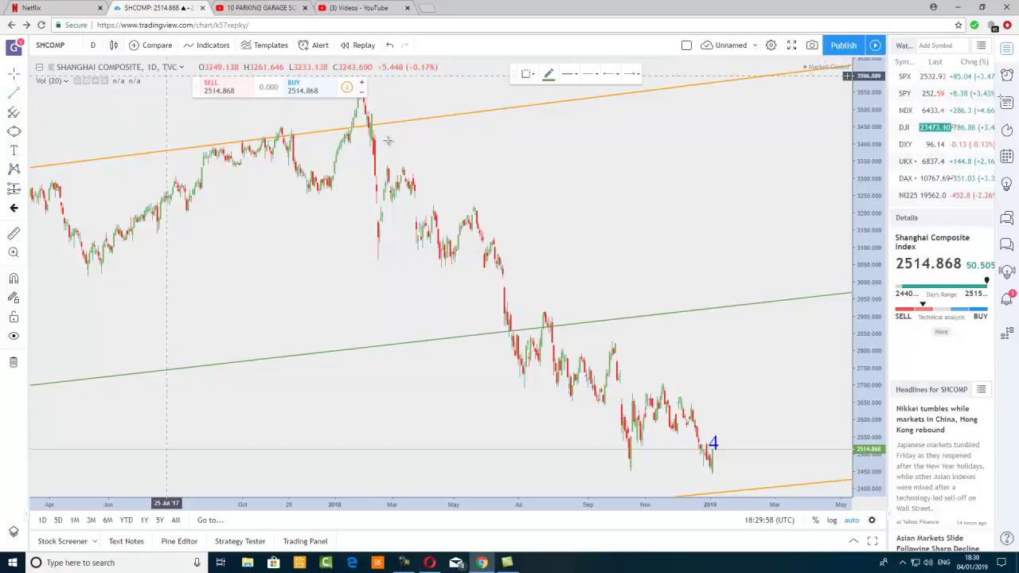
{"action": "left_click", "coordinate": [405, 163]}
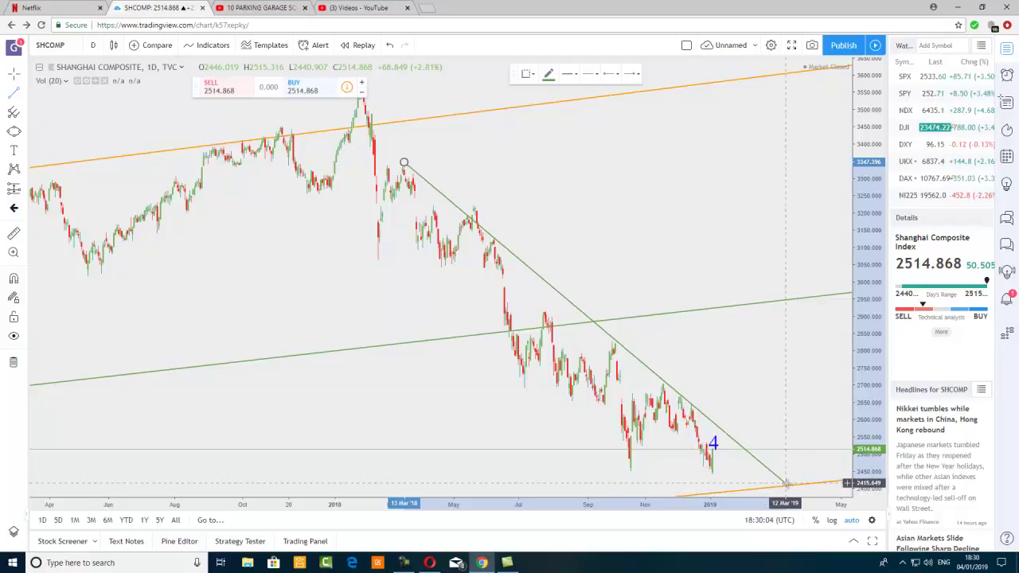
{"action": "left_click", "coordinate": [787, 482]}
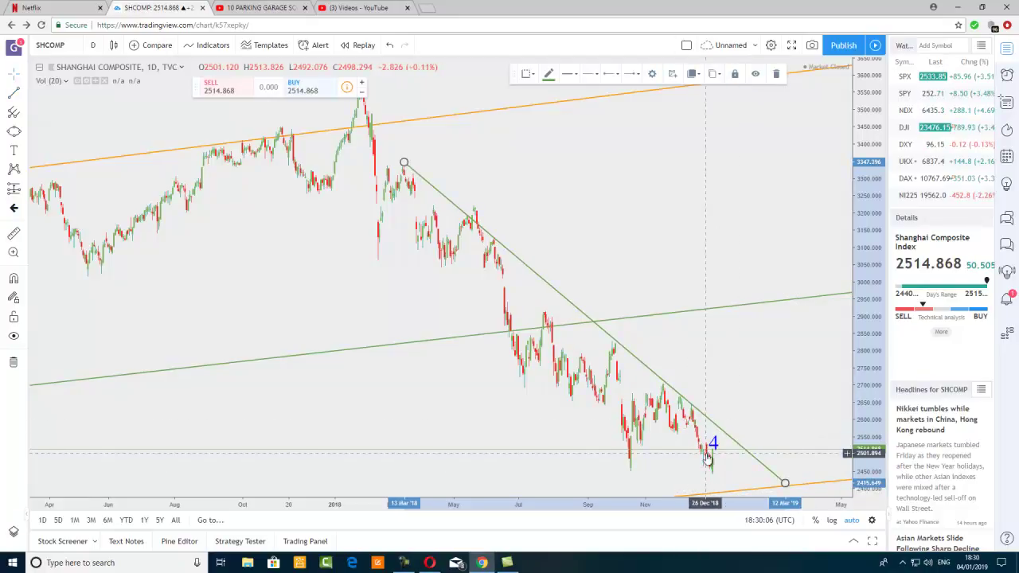
On the 1-hour chart, draw a steep green trend line from 17 December 2018 at about 2639 to 8 January 2019 at about 2443
{"action": "scroll", "coordinate": [705, 456], "scroll_direction": "up", "scroll_amount": 3}
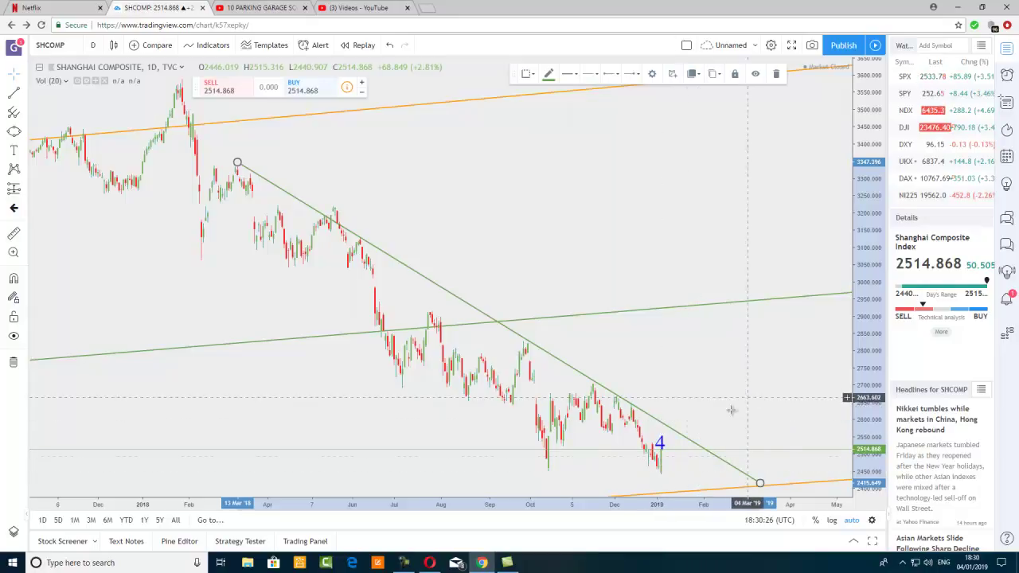
{"action": "scroll", "coordinate": [129, 248], "scroll_direction": "down", "scroll_amount": 2}
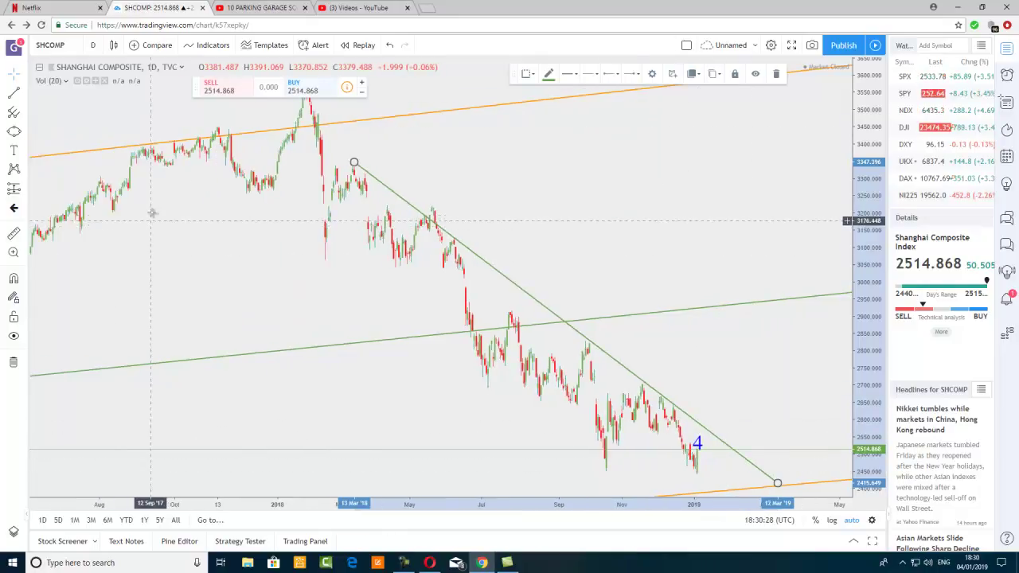
{"action": "left_click", "coordinate": [94, 45]}
{"action": "left_click", "coordinate": [102, 177]}
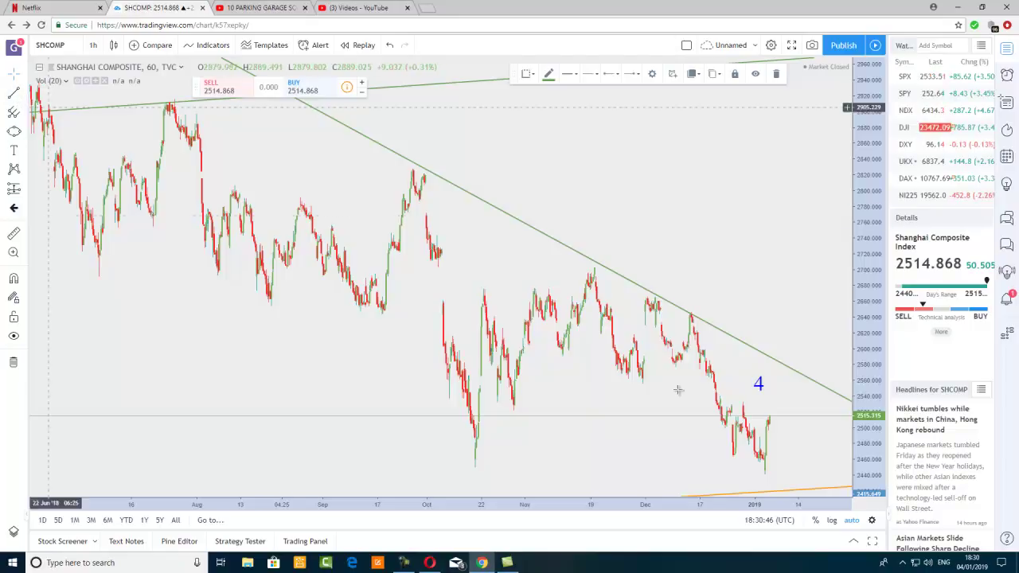
{"action": "left_click", "coordinate": [705, 325]}
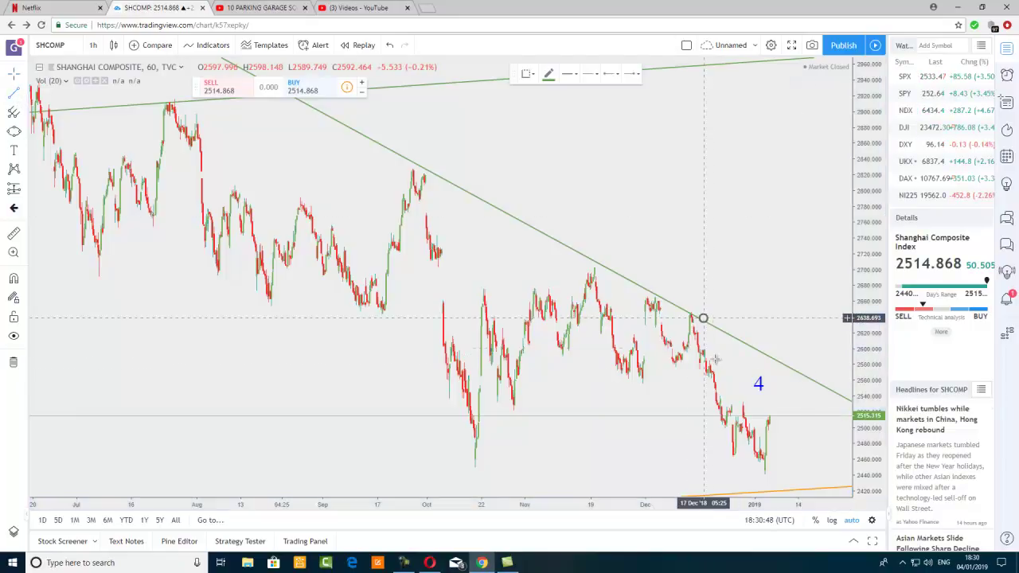
{"action": "left_click", "coordinate": [776, 472]}
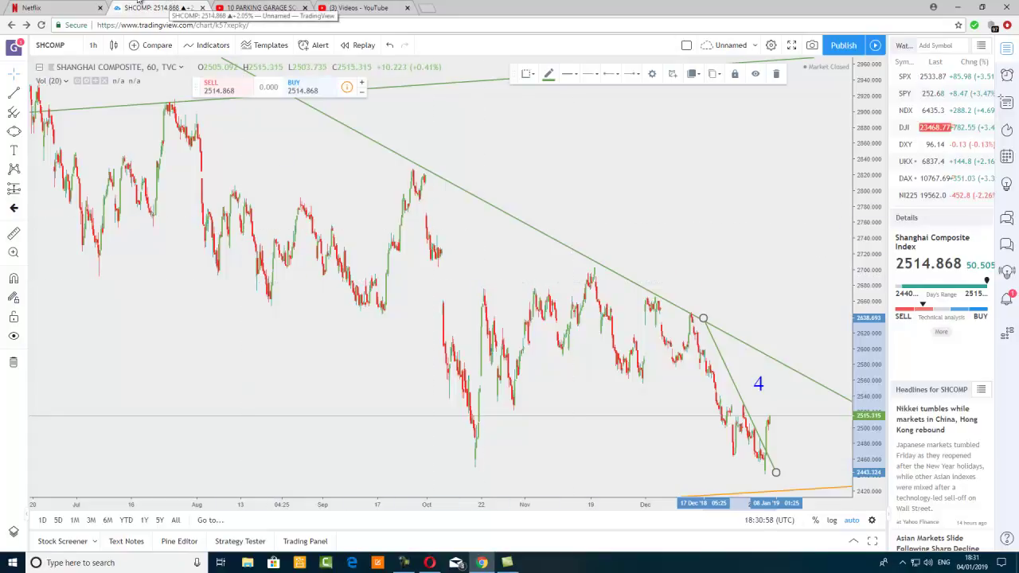
Switch the chart back to the monthly interval
{"action": "left_click", "coordinate": [94, 46]}
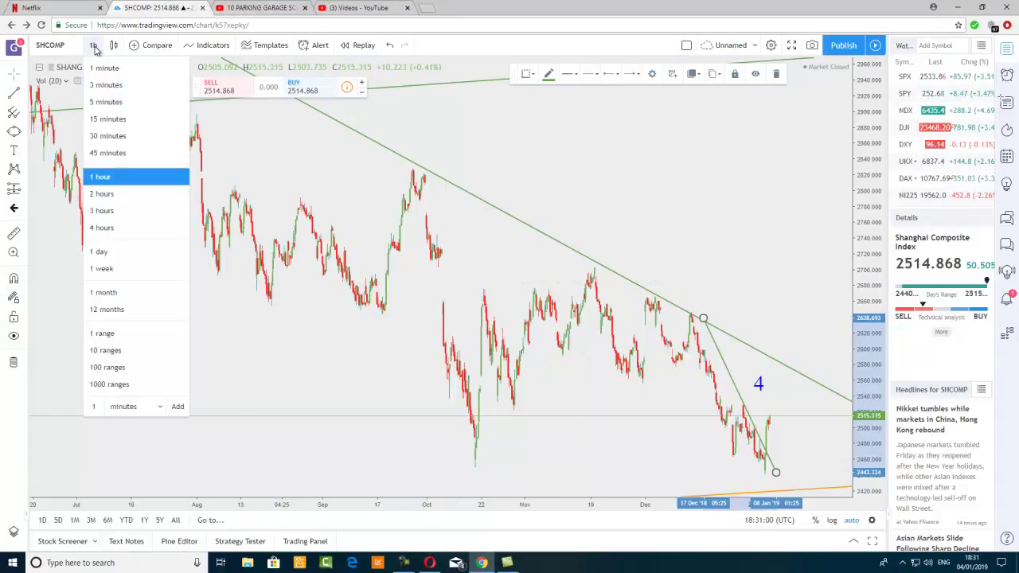
{"action": "left_click", "coordinate": [109, 294]}
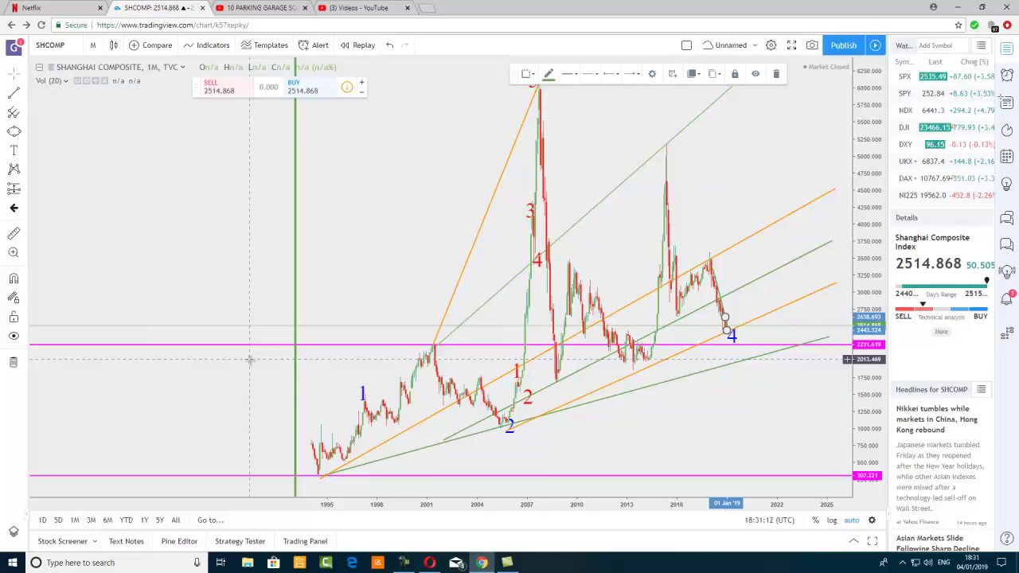
{"action": "left_click", "coordinate": [404, 563]}
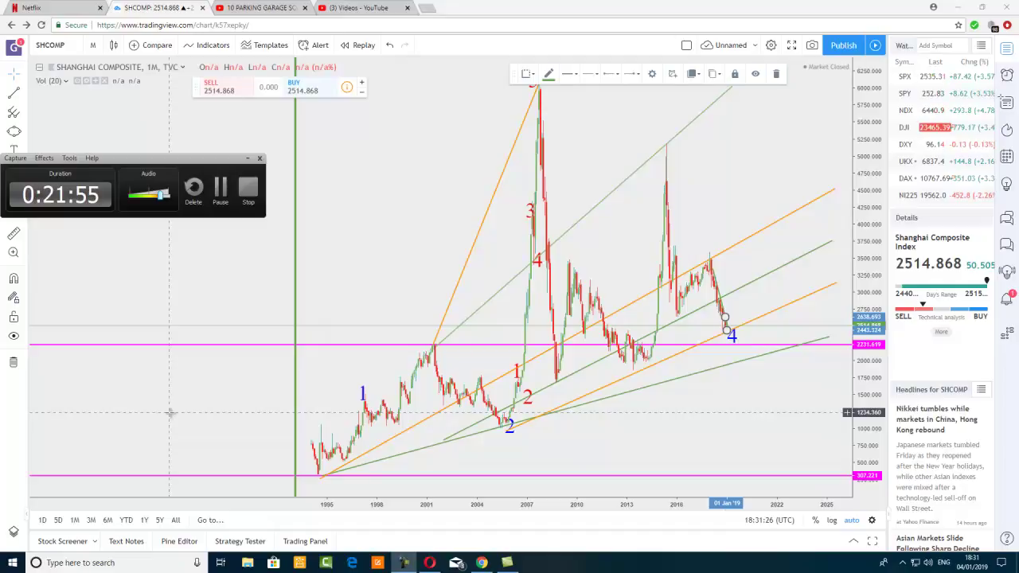
{"action": "left_click", "coordinate": [248, 160]}
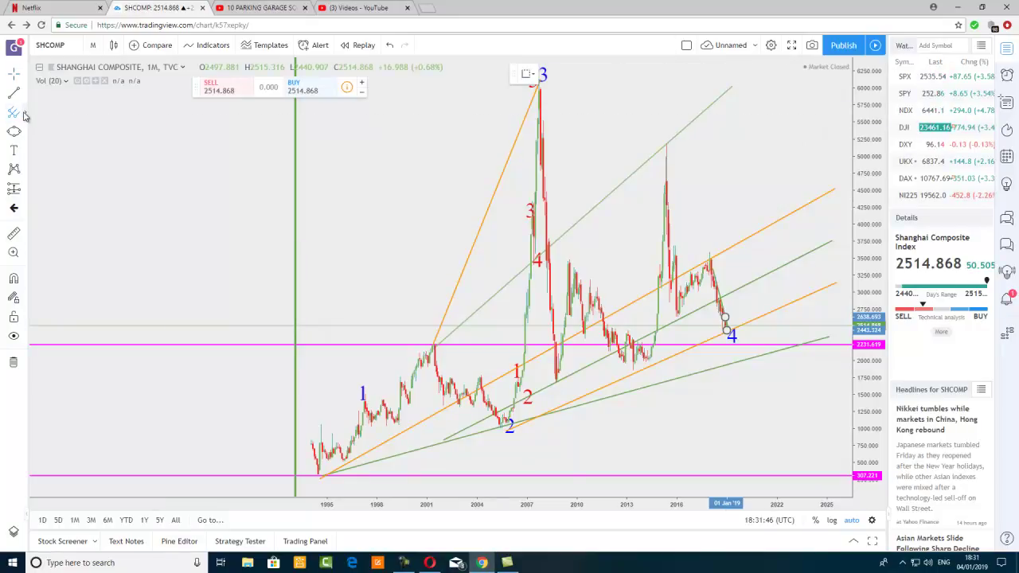
Draw a pitchfork anchored at August 1994 at about 331, June 2001 at about 2263 and September 2005 at about 1001
{"action": "left_click", "coordinate": [23, 115]}
{"action": "left_click", "coordinate": [44, 114]}
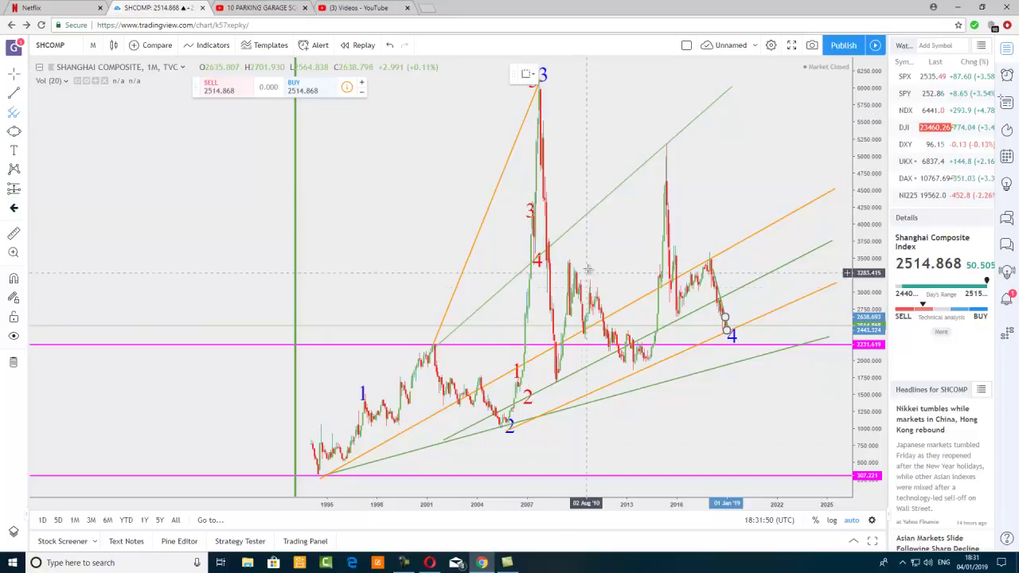
{"action": "left_click", "coordinate": [521, 291]}
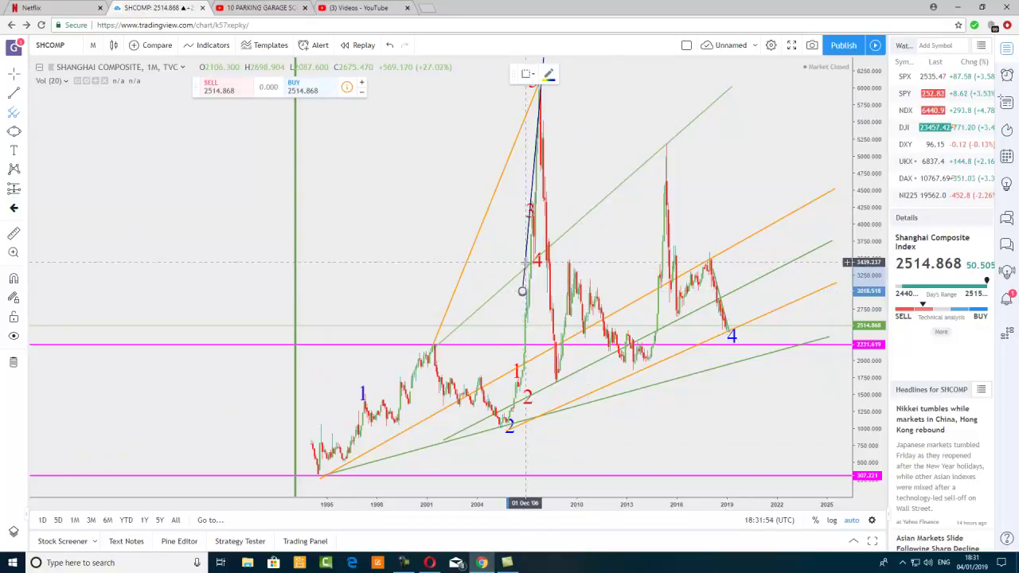
{"action": "left_click", "coordinate": [253, 103]}
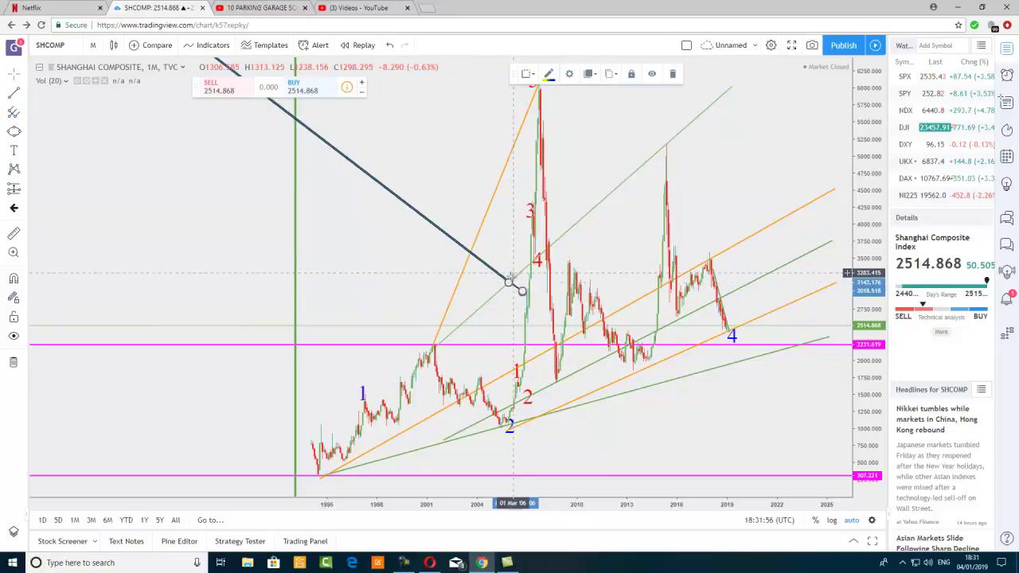
{"action": "left_click", "coordinate": [588, 260]}
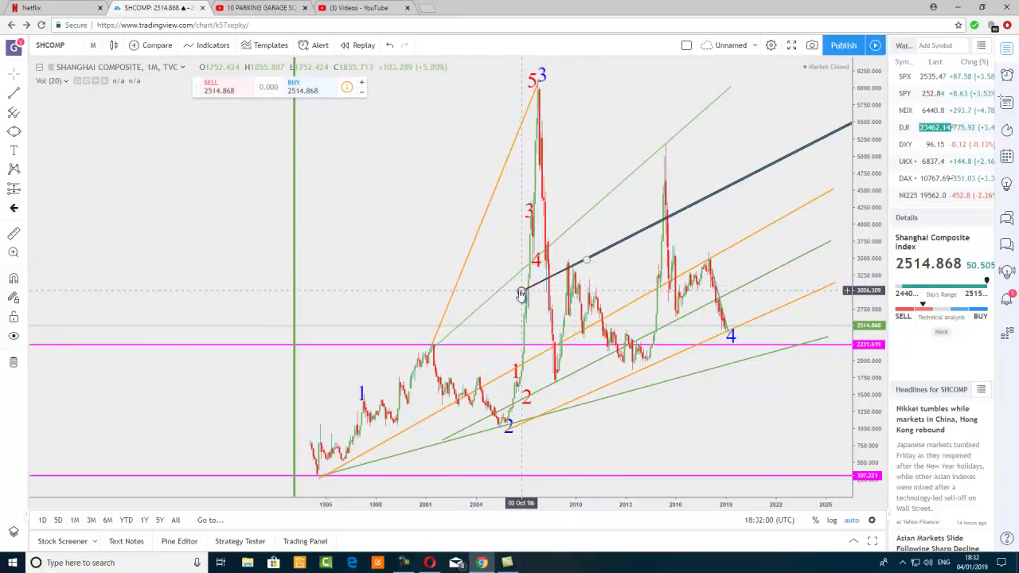
{"action": "left_click", "coordinate": [333, 442]}
{"action": "left_click_drag", "start_coordinate": [333, 442], "coordinate": [319, 475]}
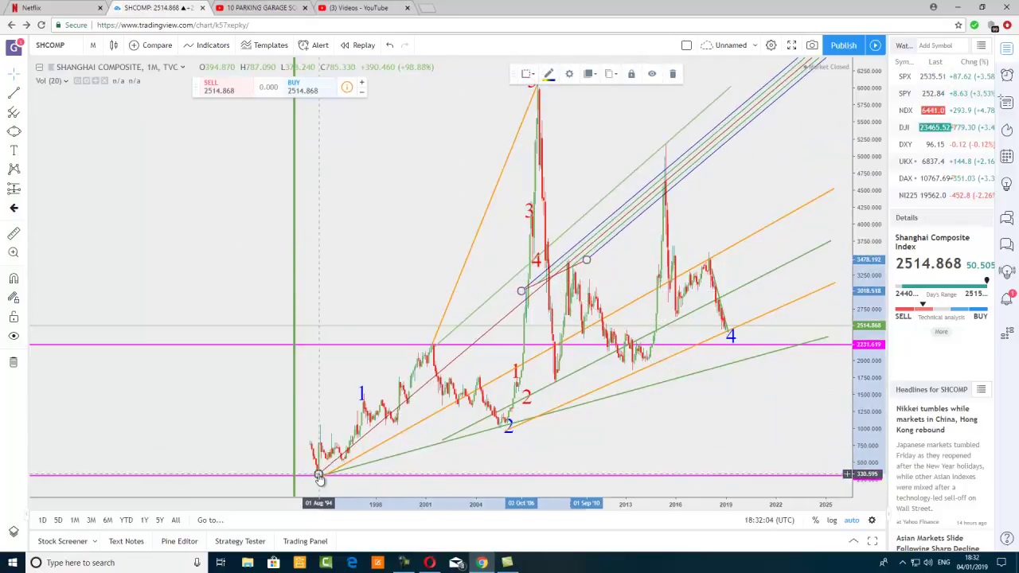
{"action": "left_click_drag", "start_coordinate": [587, 260], "coordinate": [504, 429]}
{"action": "left_click_drag", "start_coordinate": [521, 291], "coordinate": [433, 342]}
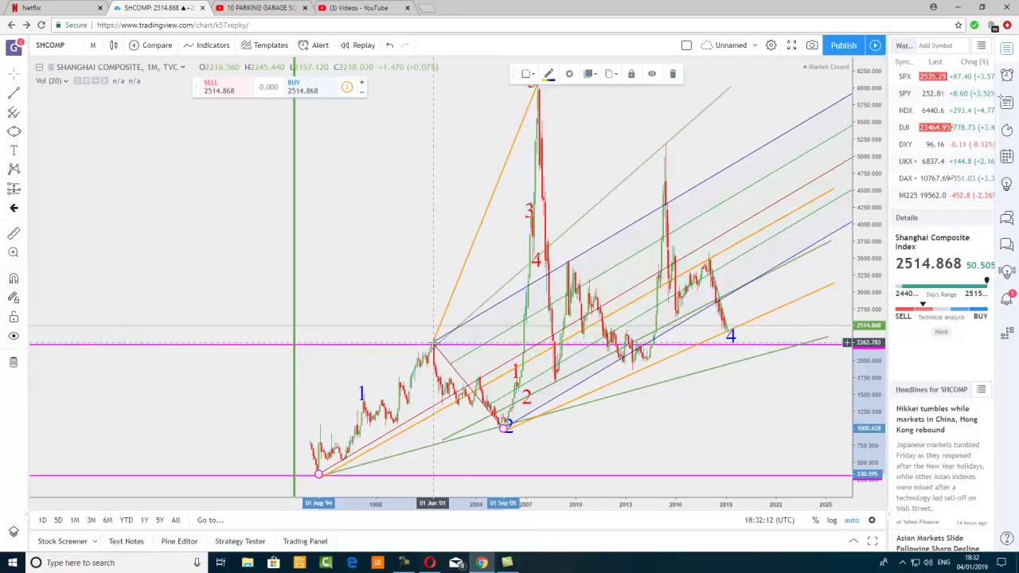
Examine how the price swings from the 2005 low to the blue wave 4 label fit the pitchfork's parallel lines
{"action": "scroll", "coordinate": [668, 414], "scroll_direction": "down", "scroll_amount": 2}
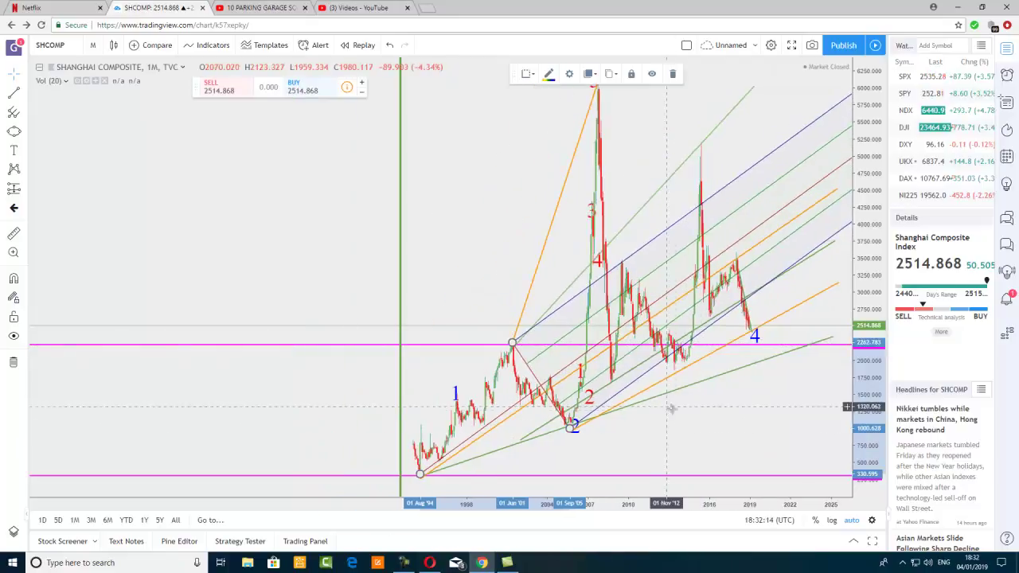
{"action": "scroll", "coordinate": [693, 417], "scroll_direction": "up", "scroll_amount": 2}
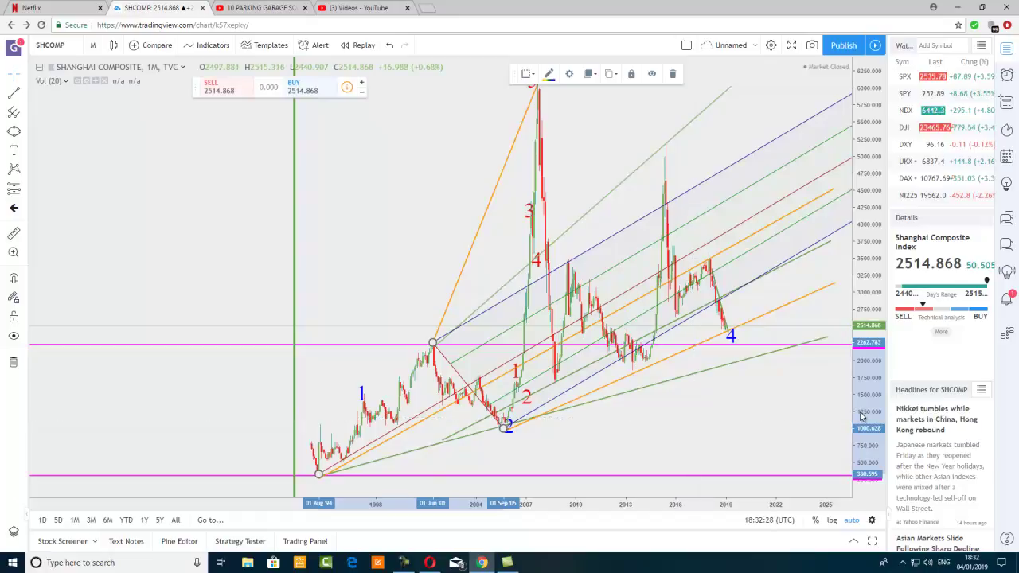
{"action": "scroll", "coordinate": [856, 417], "scroll_direction": "up", "scroll_amount": 1}
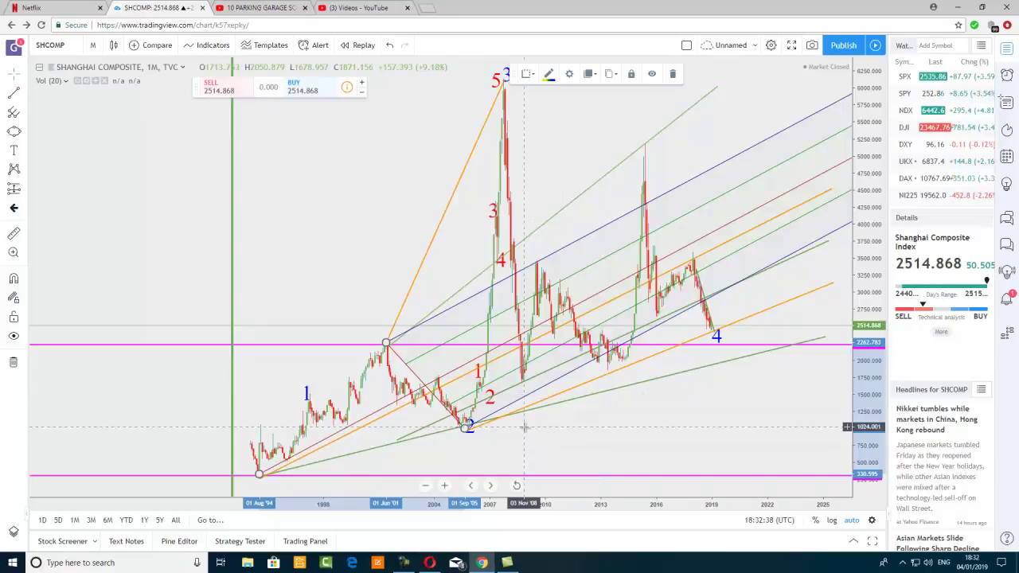
{"action": "scroll", "coordinate": [637, 390], "scroll_direction": "up", "scroll_amount": 2}
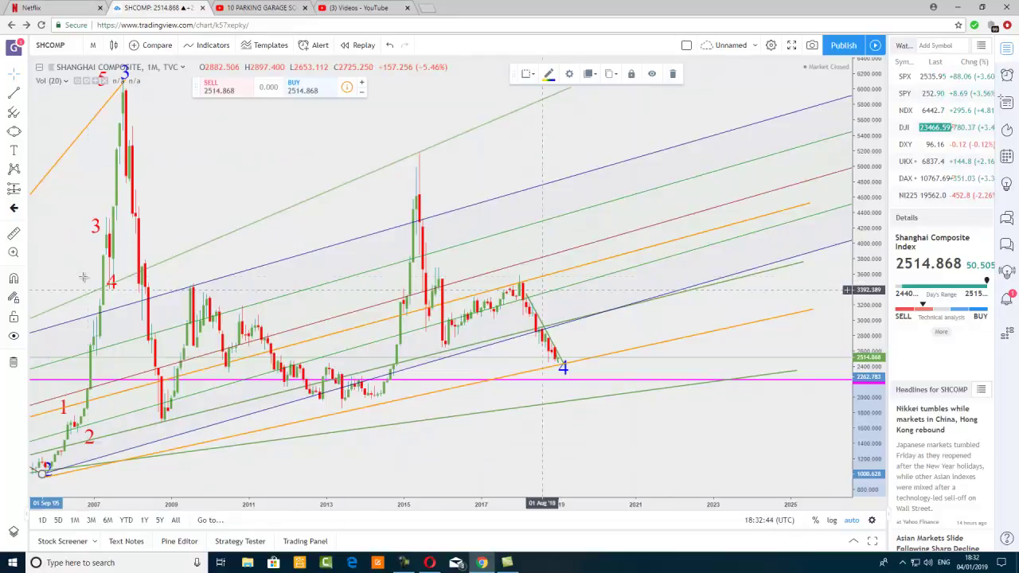
{"action": "scroll", "coordinate": [353, 368], "scroll_direction": "down", "scroll_amount": 2}
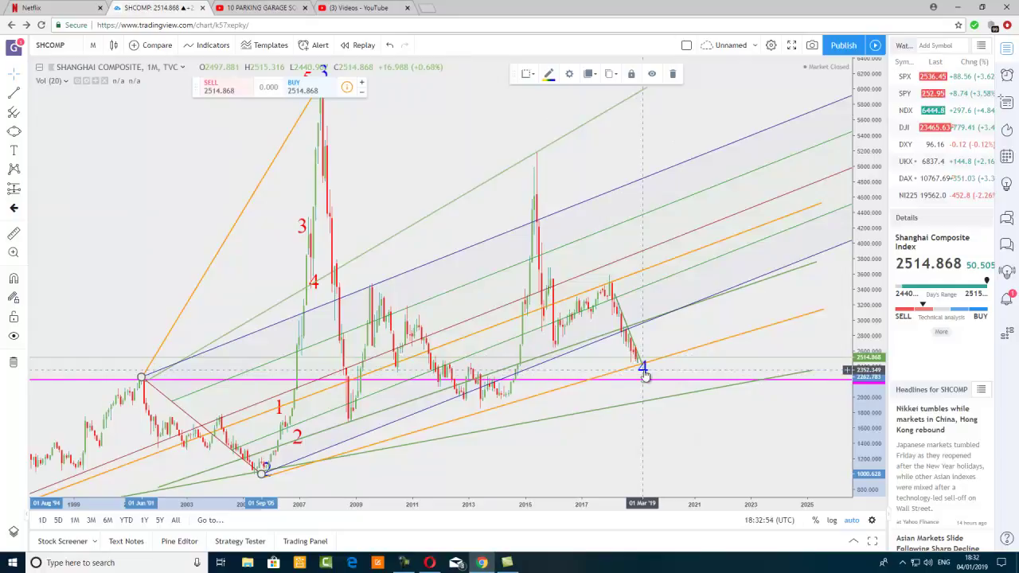
{"action": "scroll", "coordinate": [272, 449], "scroll_direction": "down", "scroll_amount": 3}
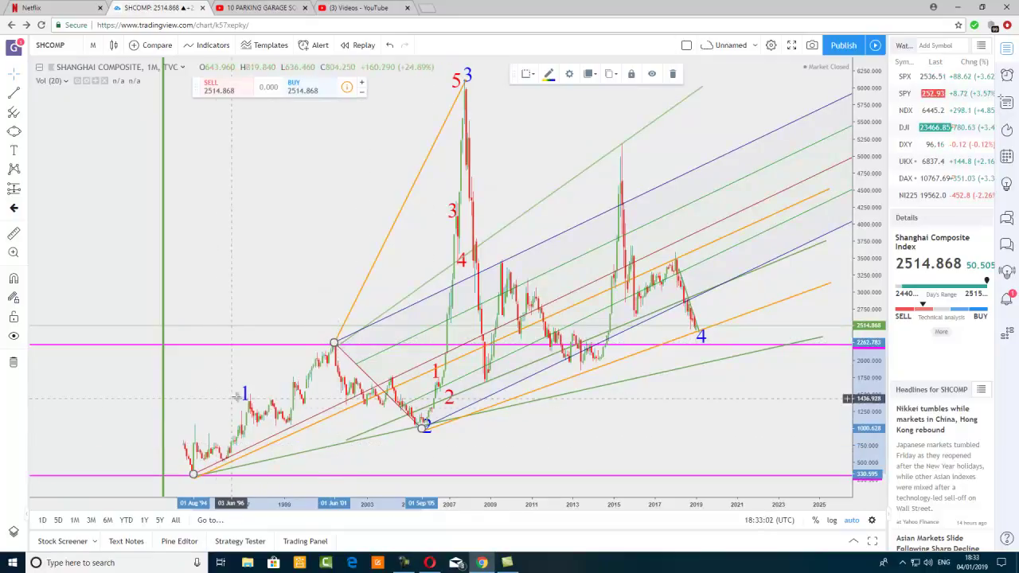
Try the blue wave 1 label at the 2001 high, and return it to the 1997 high
{"action": "left_click", "coordinate": [333, 328]}
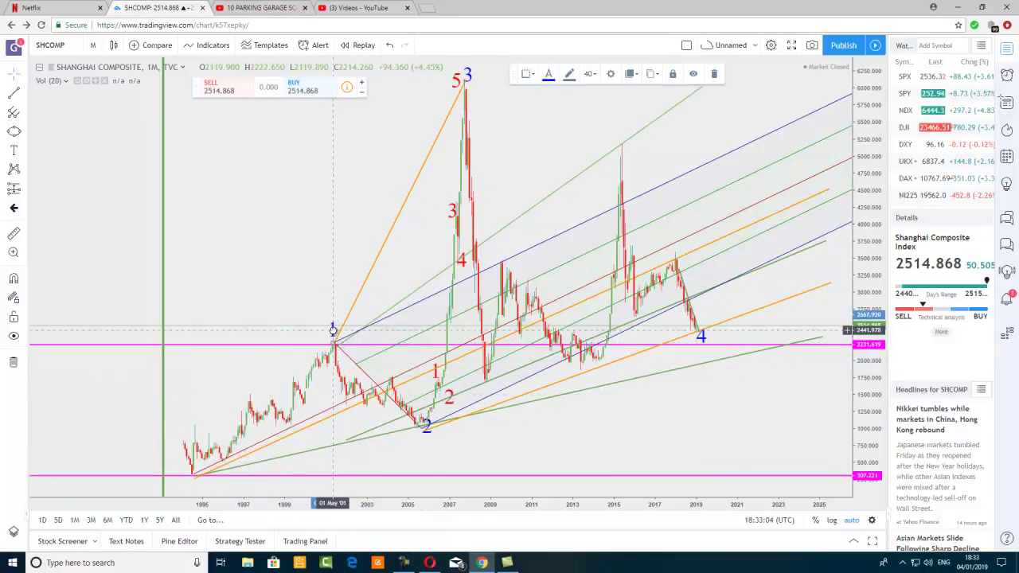
{"action": "mouse_move", "coordinate": [333, 328]}
{"action": "left_mouse_down"}
{"action": "mouse_move", "coordinate": [573, 353]}
{"action": "mouse_move", "coordinate": [248, 393]}
{"action": "left_mouse_up"}
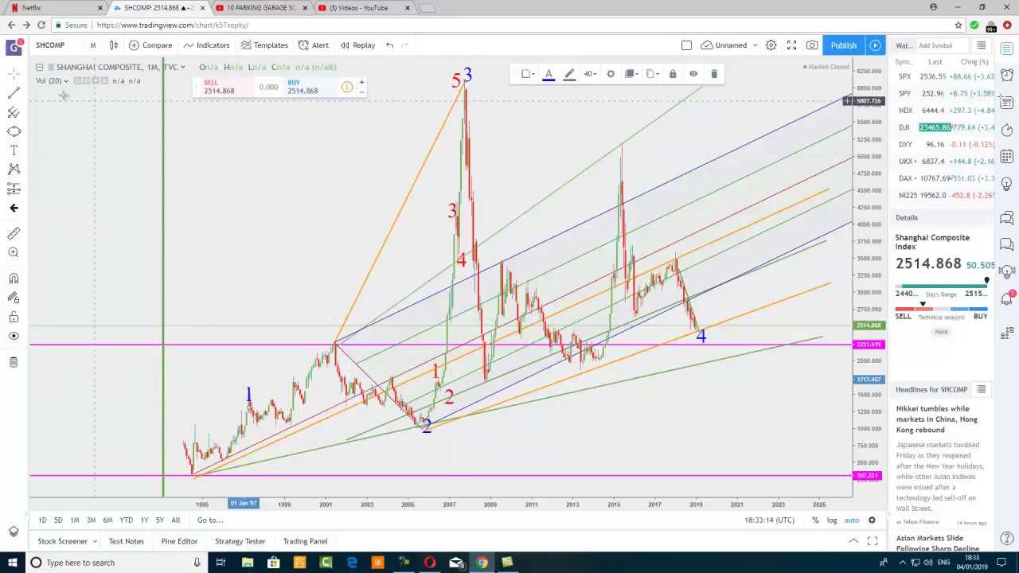
Draw a short rising green trend line from the blue wave 4 label, May 2019 at about 2450, to May 2020 at about 2941
{"action": "left_click", "coordinate": [14, 93]}
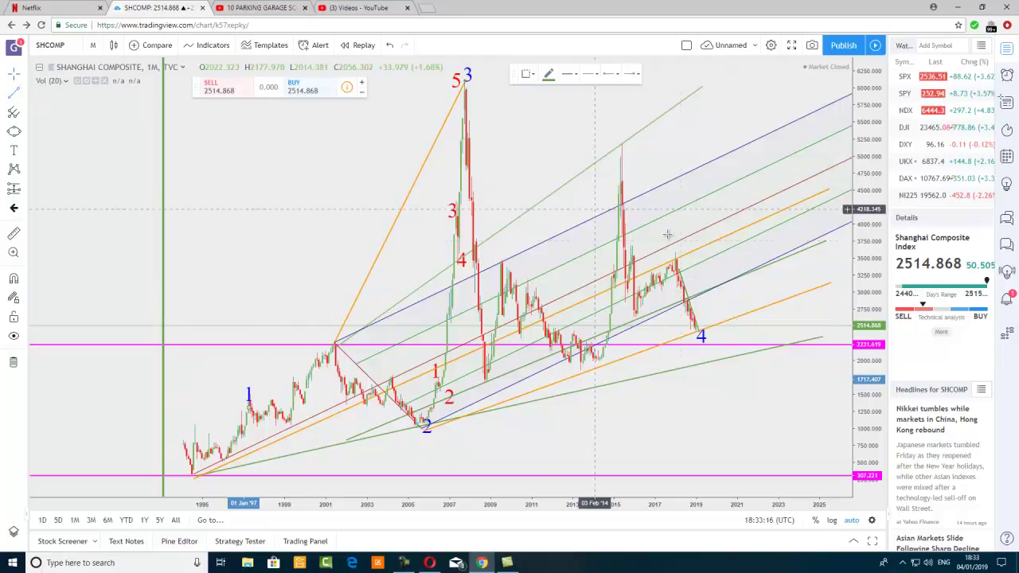
{"action": "left_click", "coordinate": [700, 328]}
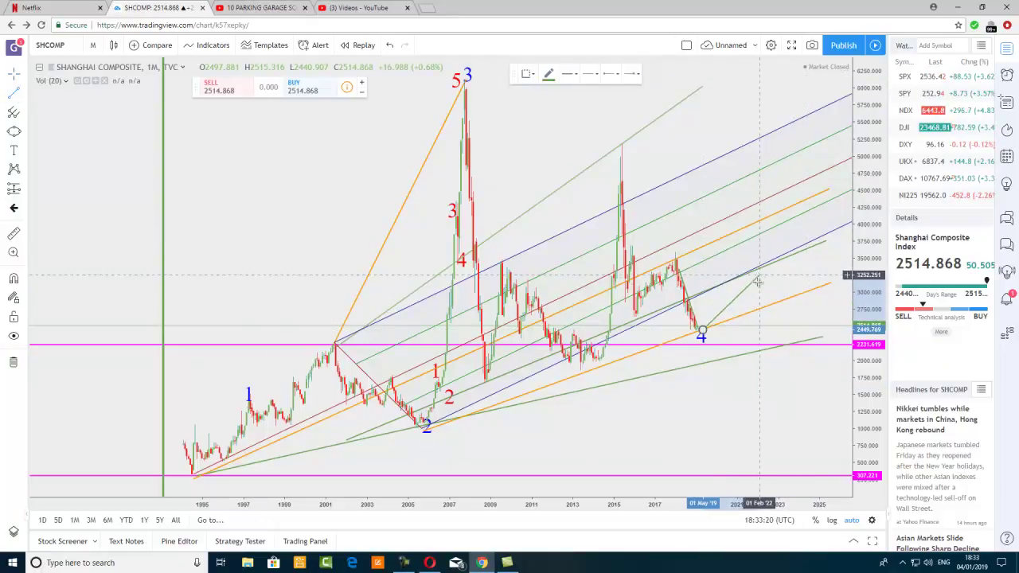
{"action": "left_click", "coordinate": [722, 297]}
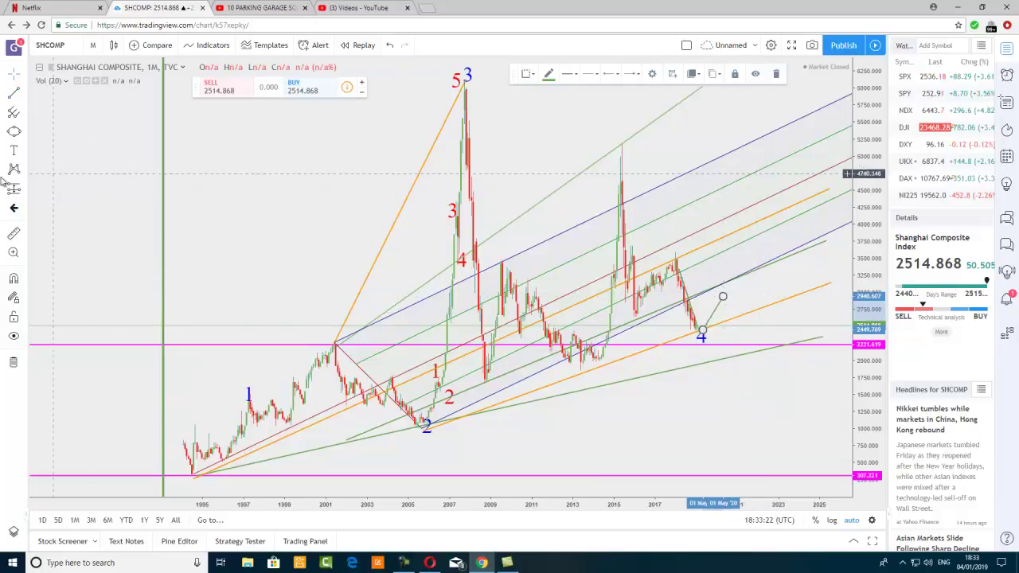
Erase the short rising green trend line that starts at the blue wave 4 label
{"action": "left_click", "coordinate": [24, 94]}
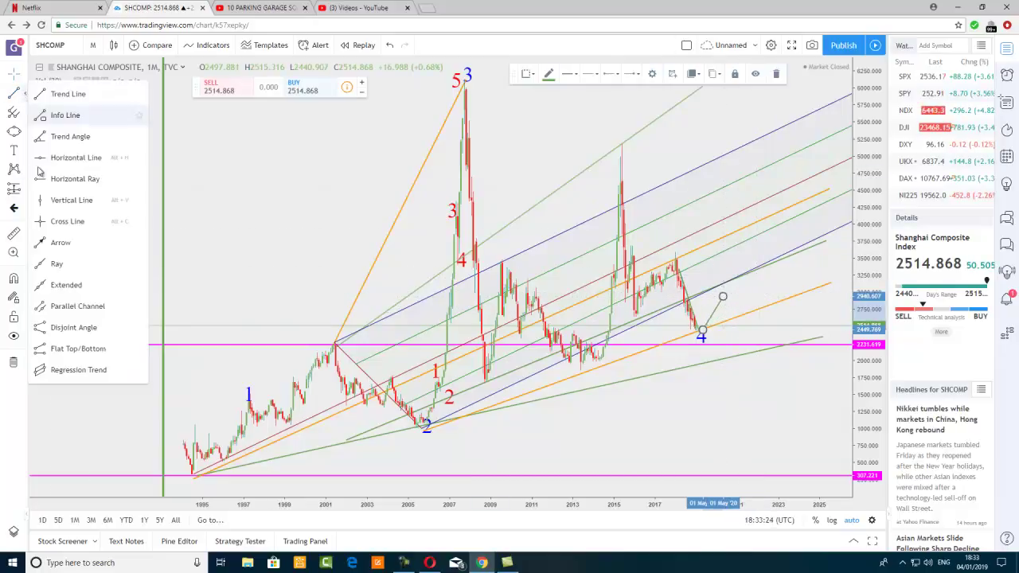
{"action": "left_click", "coordinate": [23, 73]}
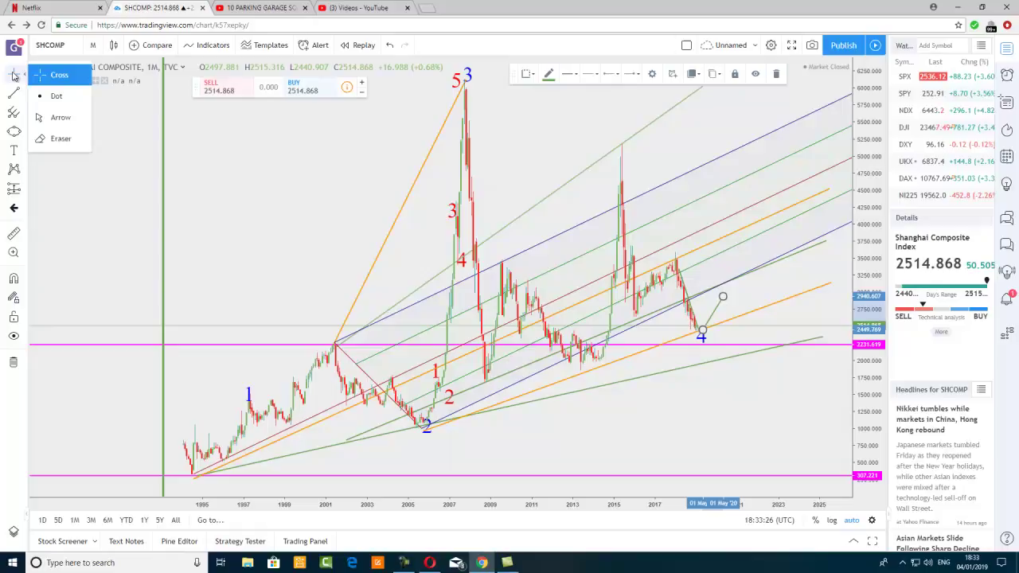
{"action": "left_click", "coordinate": [57, 142]}
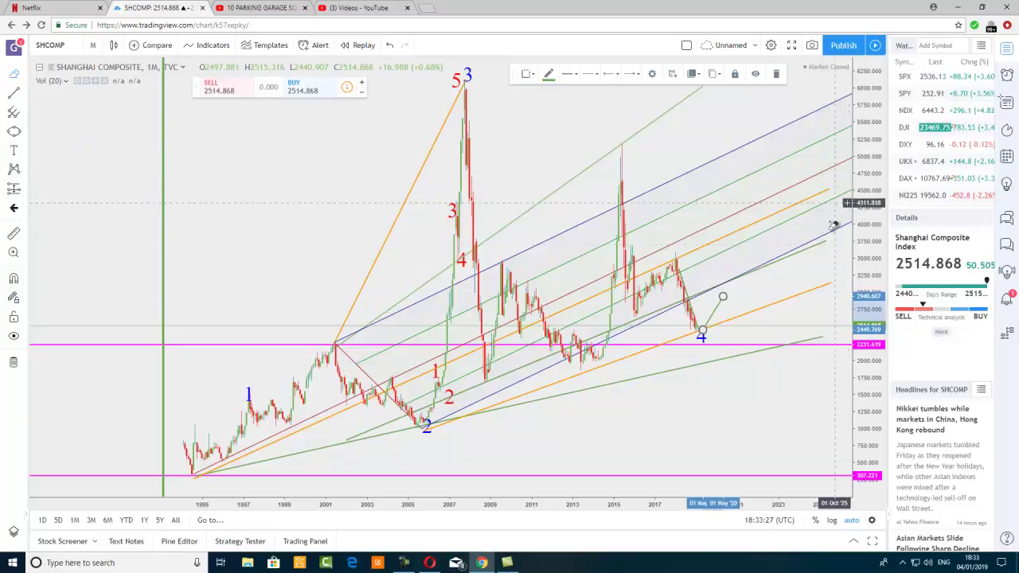
{"action": "left_click", "coordinate": [713, 314]}
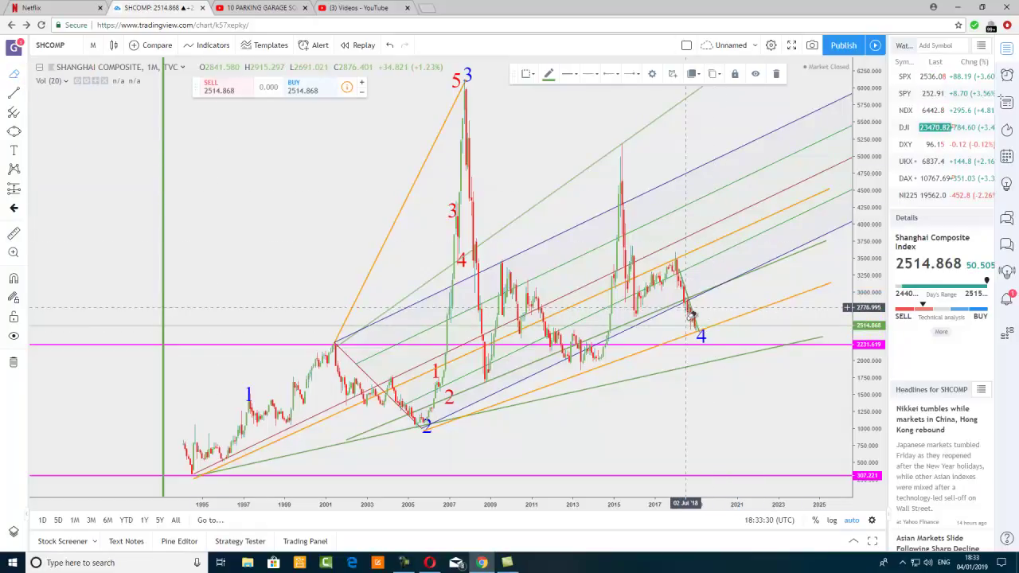
{"action": "left_click", "coordinate": [405, 563]}
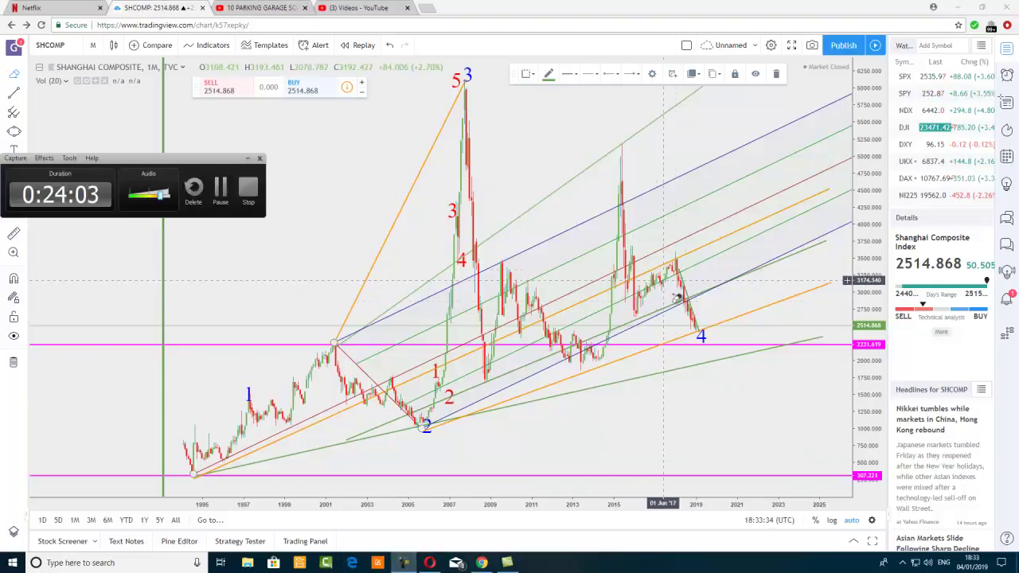
{"action": "left_click", "coordinate": [704, 364]}
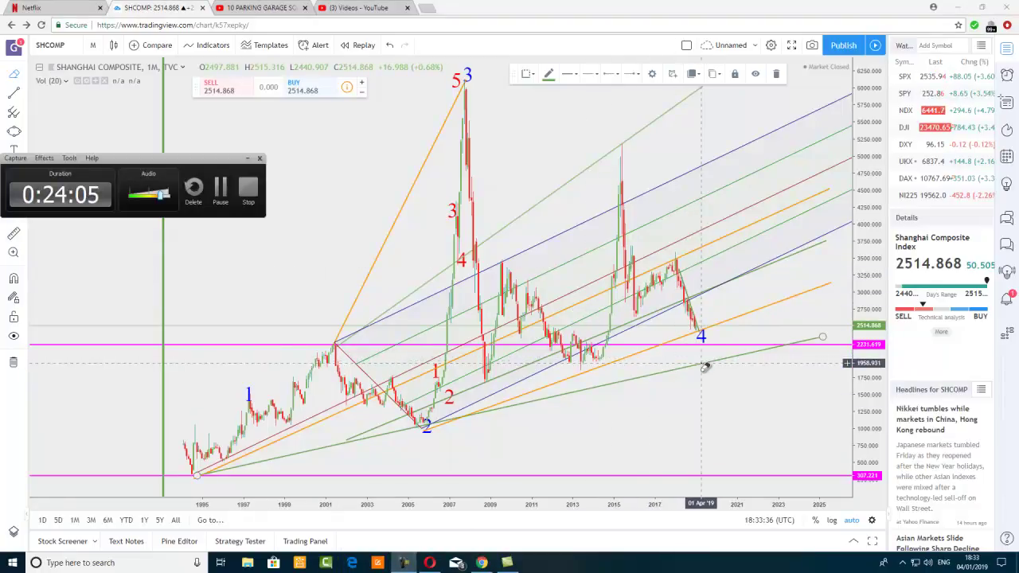
{"action": "left_click", "coordinate": [732, 438]}
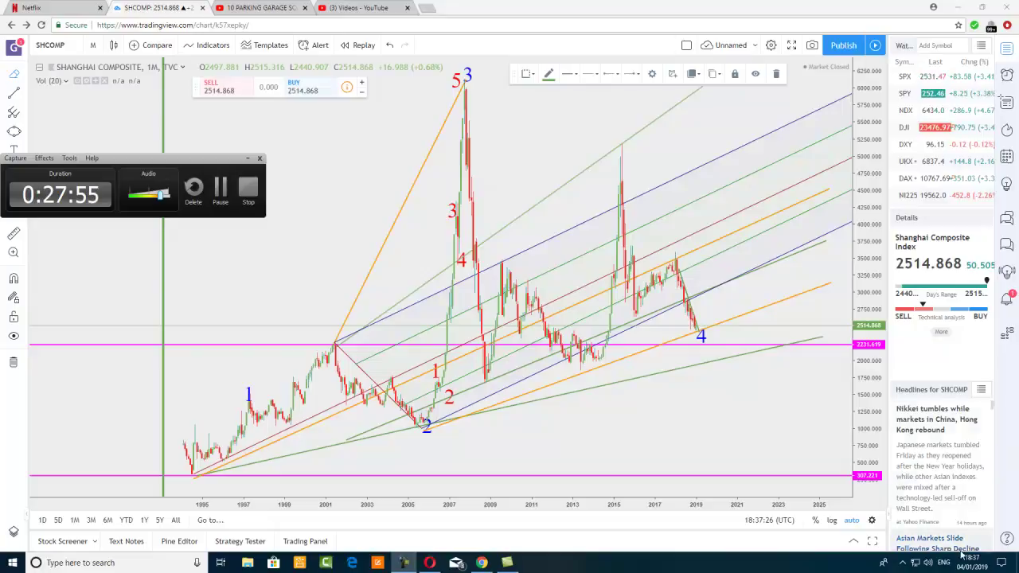
Open the system clock and calendar to check the current date and time
{"action": "mouse_move", "coordinate": [971, 563]}
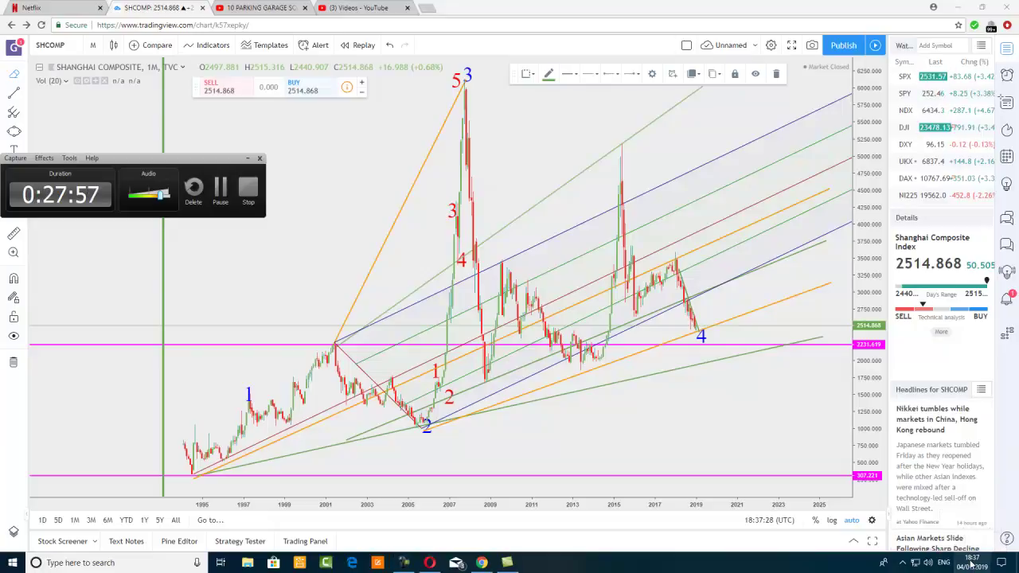
{"action": "left_click", "coordinate": [972, 563]}
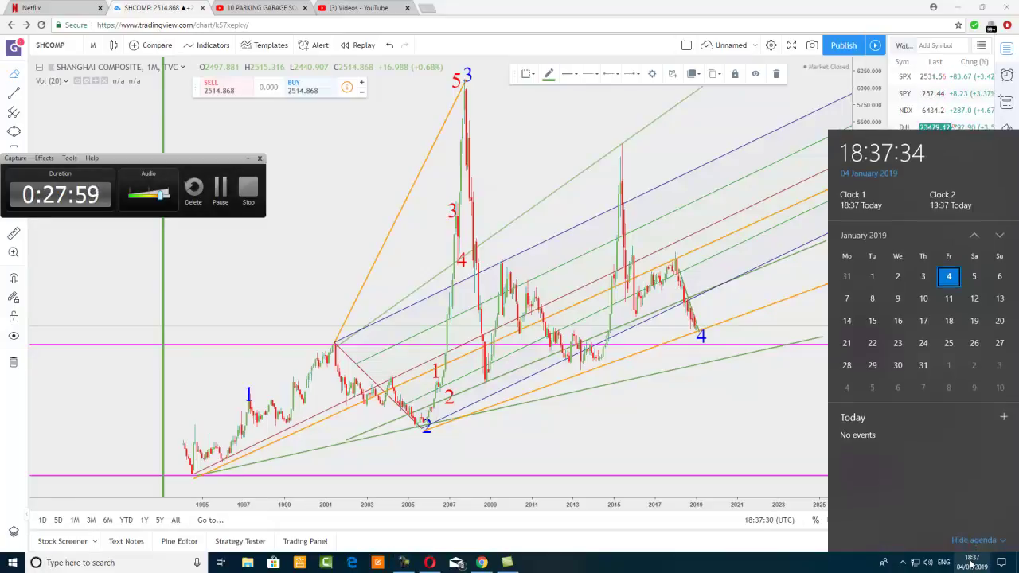